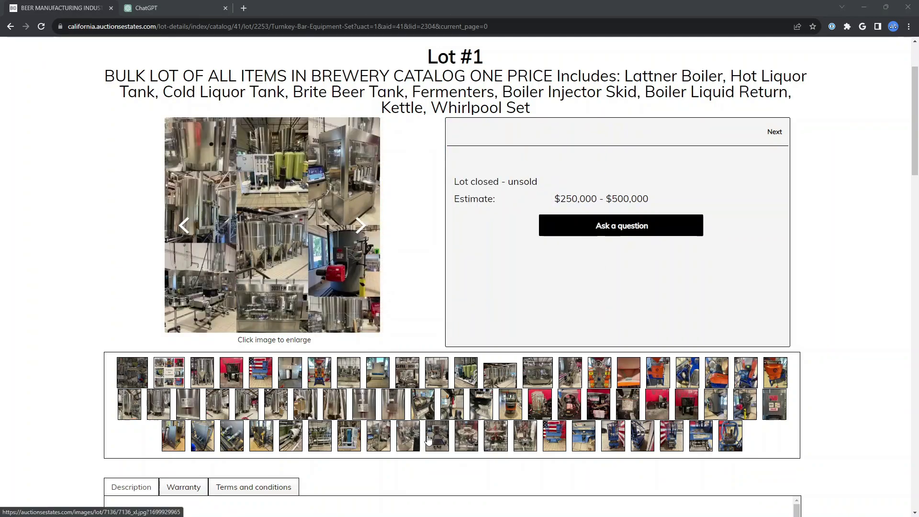
- Browse Lot #1's enlarged photos until the COMBI compressor photo is featured, then close the lightbox
left_click(319, 372)
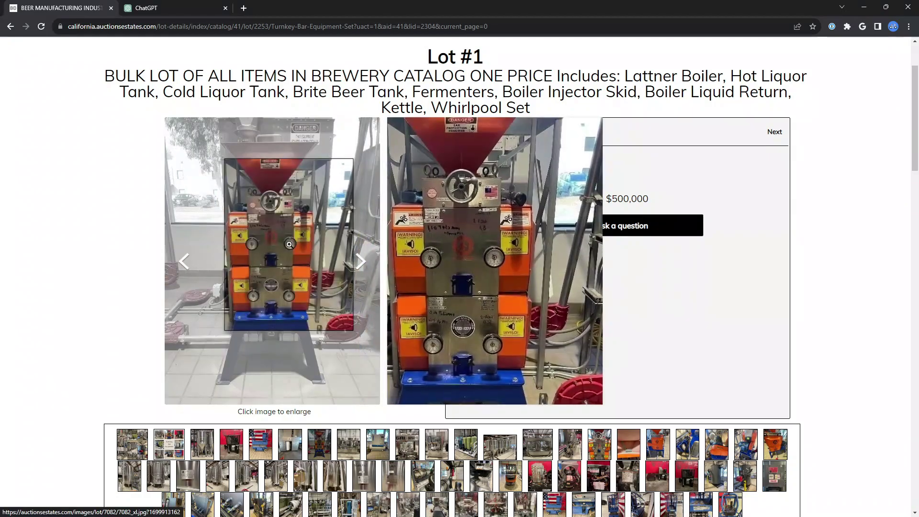
left_click(358, 245)
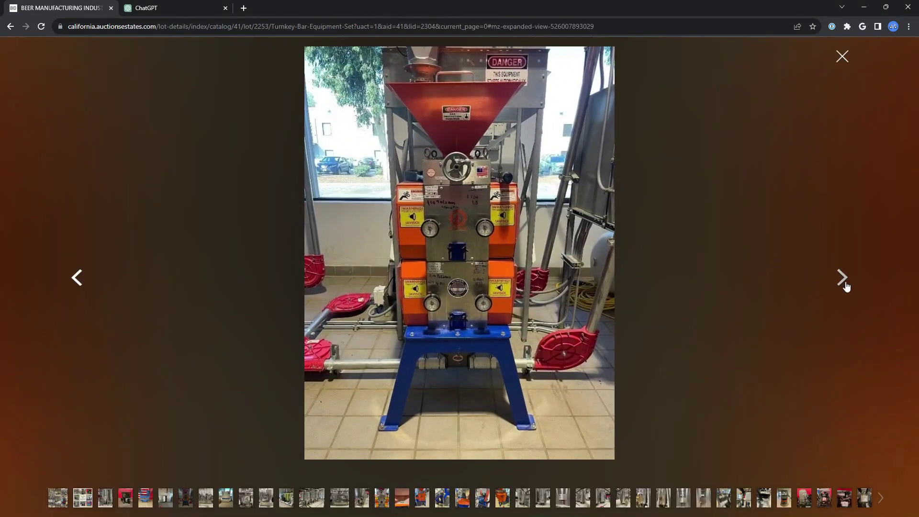
left_click(842, 283)
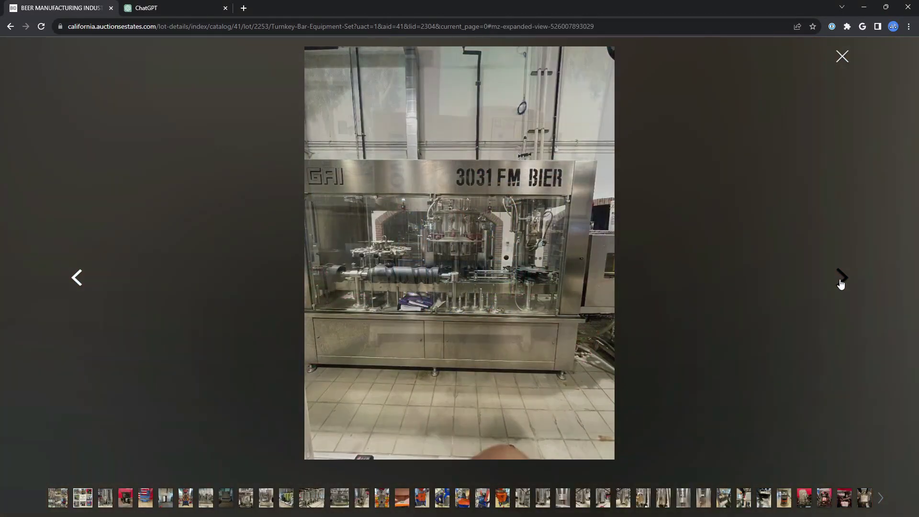
left_click(839, 279)
left_click(9, 427)
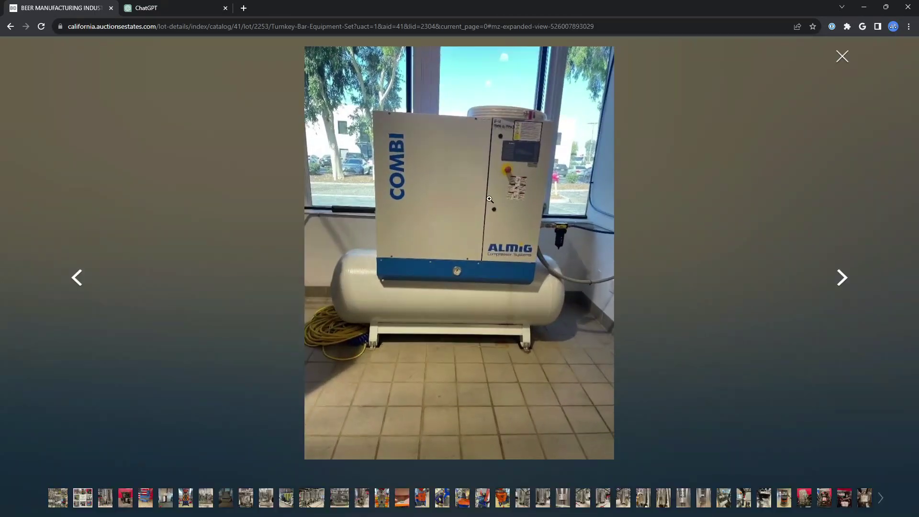
left_click(265, 284)
left_click(842, 57)
- Open the compressor thumbnail in a new tab and advance the main lot image to the GAI 6050-1 photo
right_click(320, 447)
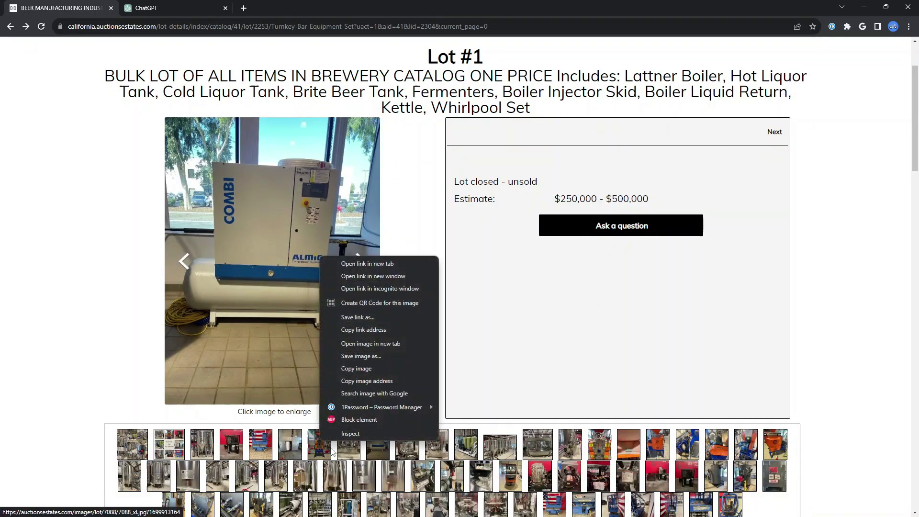
left_click(375, 345)
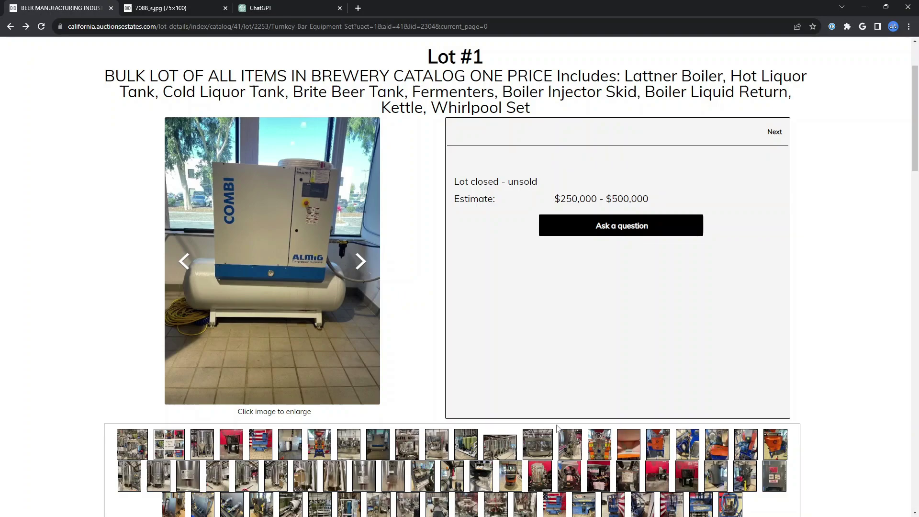
left_click(361, 261)
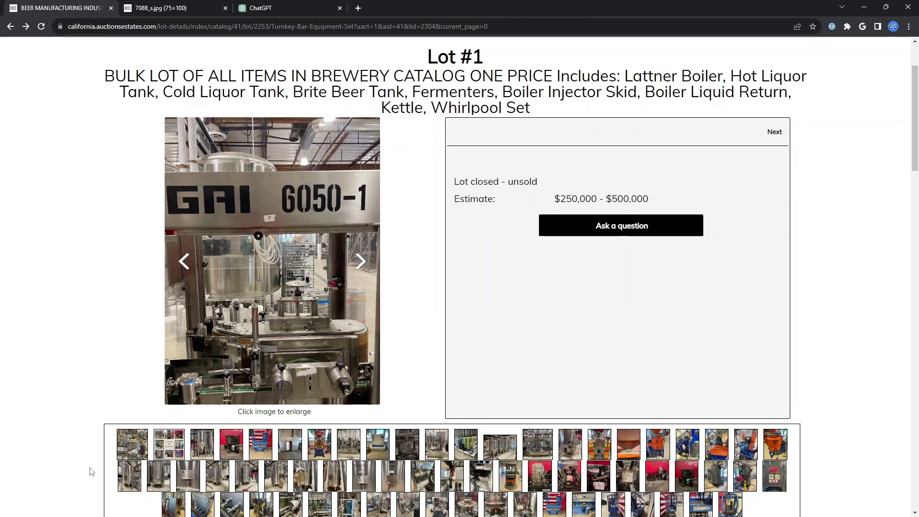
- View the Lot #1 page source and search it for '.jpg', finding 199 matches
right_click(111, 452)
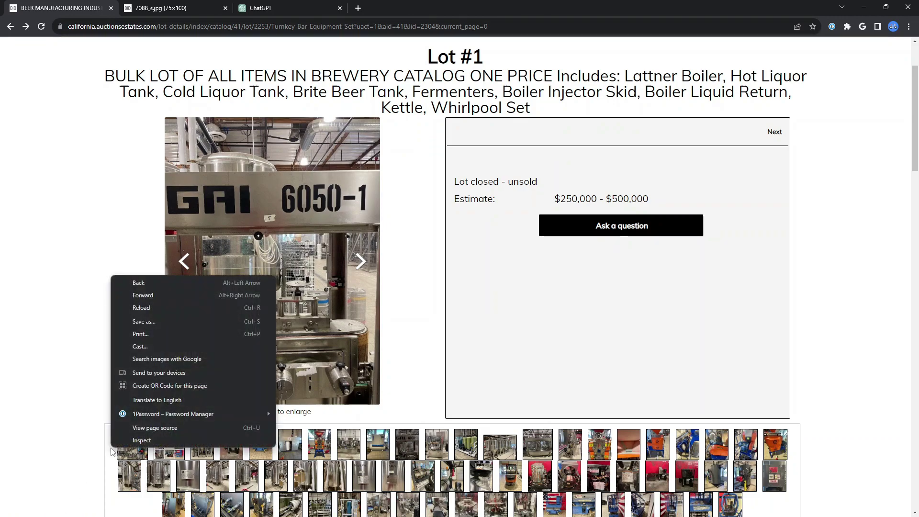
left_click(142, 429)
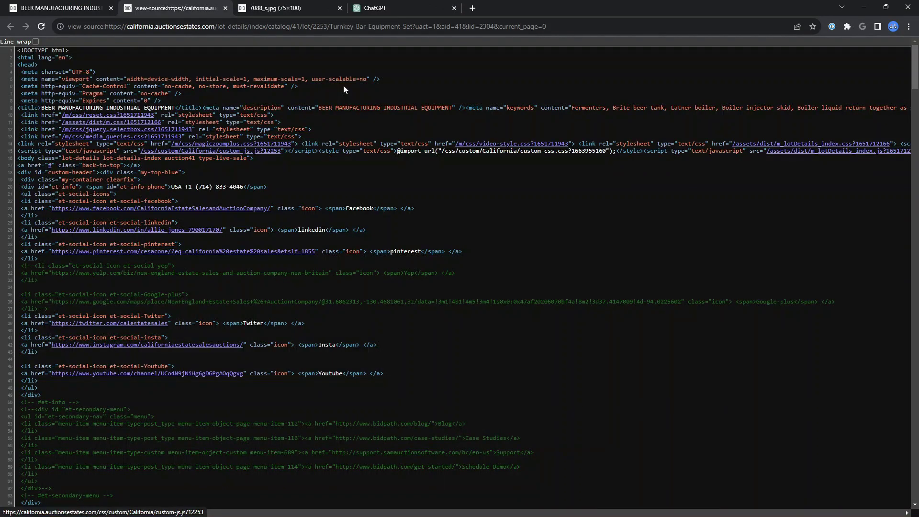
key("ctrl+f")
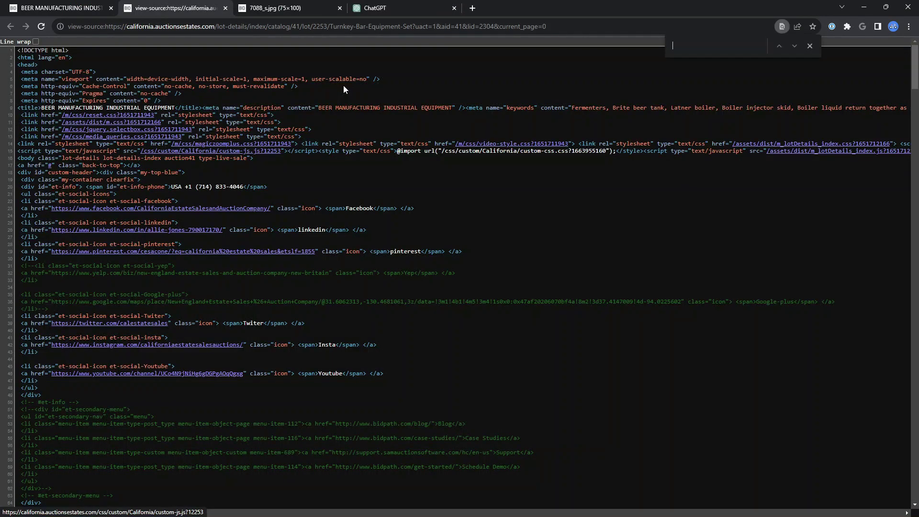
type(".jpg")
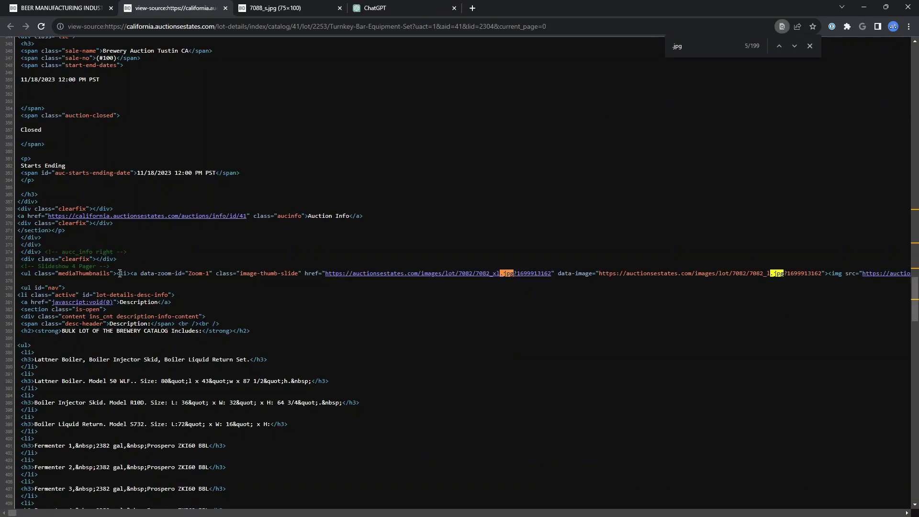
left_click_drag(38, 273, 157, 275)
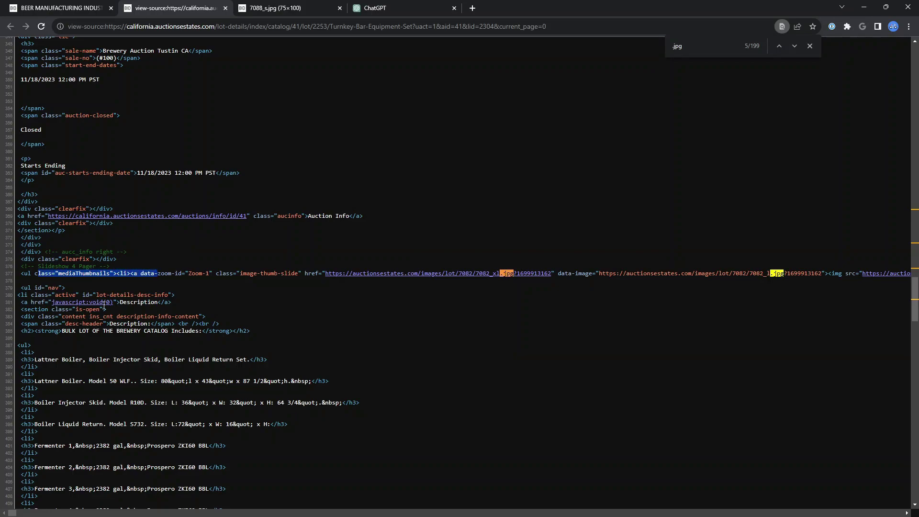
- Load the full-size 7098_xl.jpg (750×1000) photo in a tab, then return to the lot details page
left_click_drag(14, 513, 237, 513)
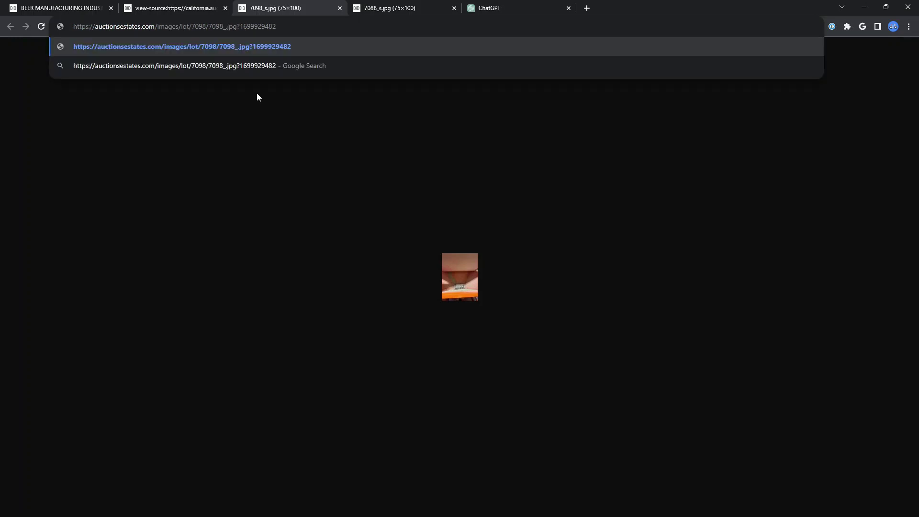
key("Return")
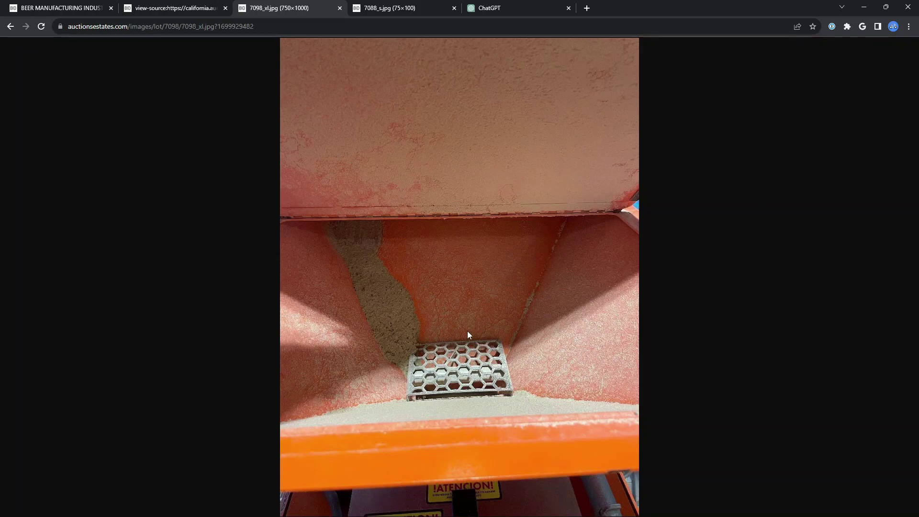
key("ctrl+1")
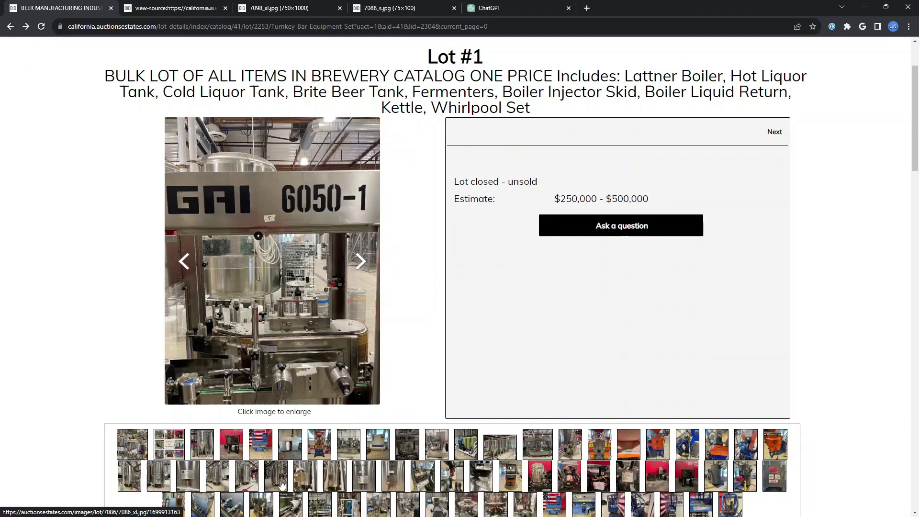
- Copy source line 377 holding the lot's thumbnail list and bring ChatGPT to the front
left_click(536, 11)
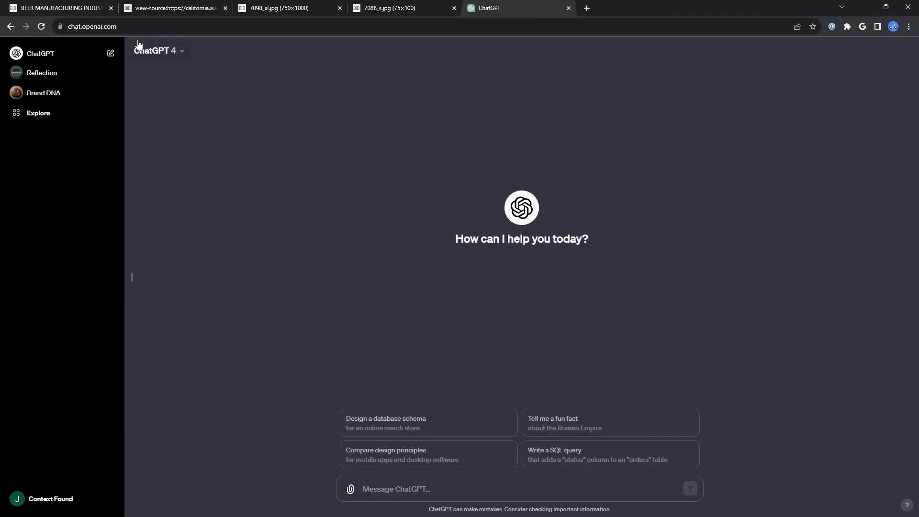
key("ctrl+2")
triple_click(19, 274)
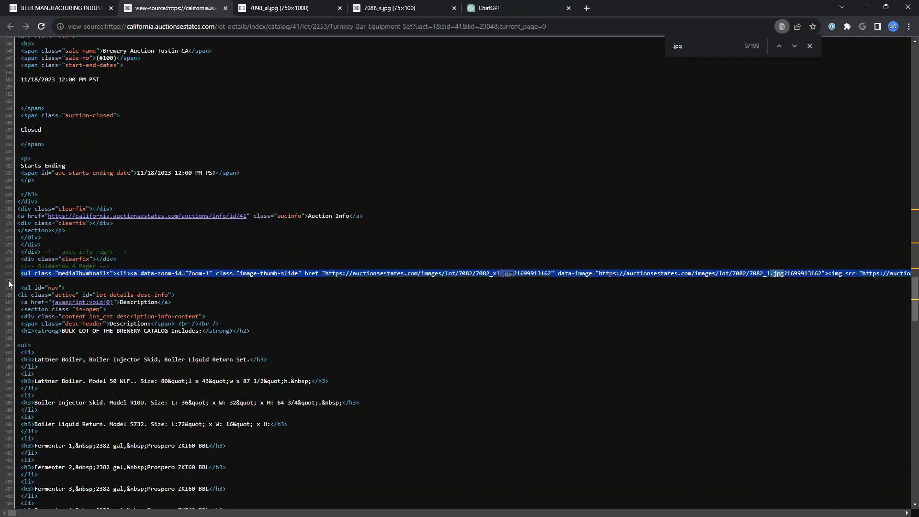
right_click(96, 276)
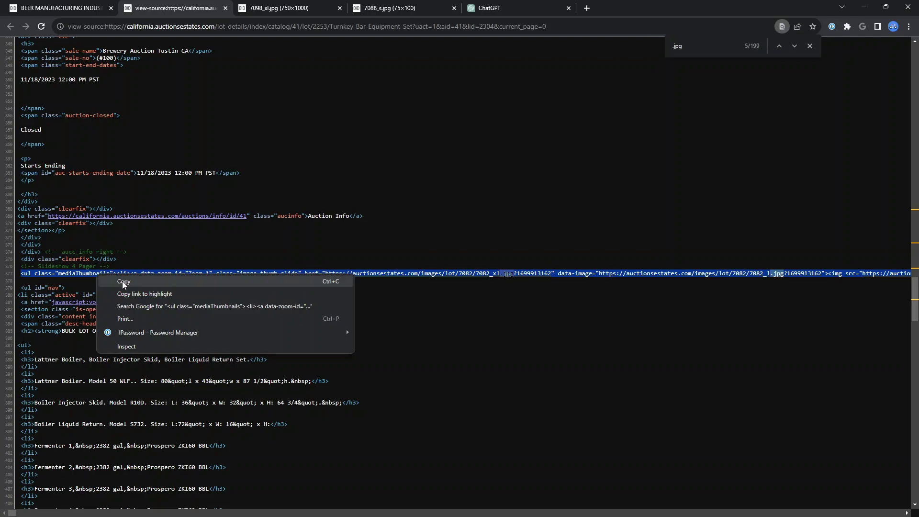
left_click(123, 282)
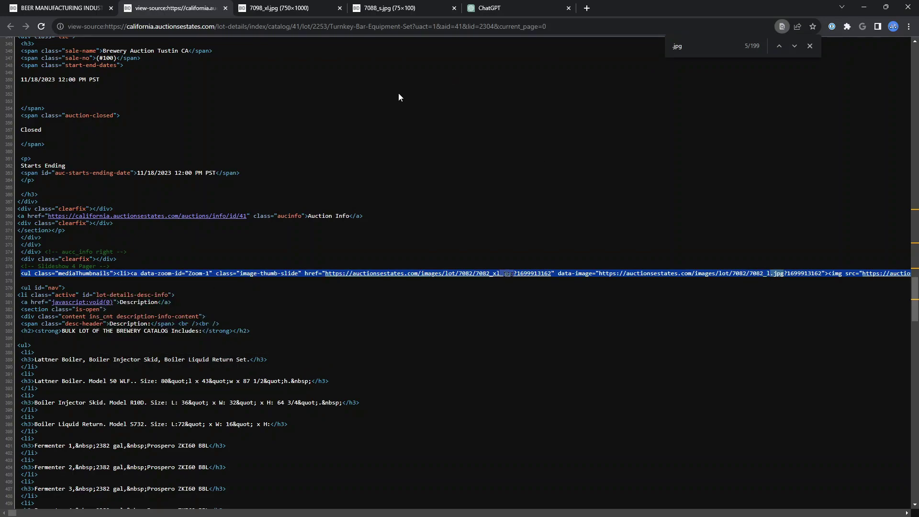
left_click(521, 7)
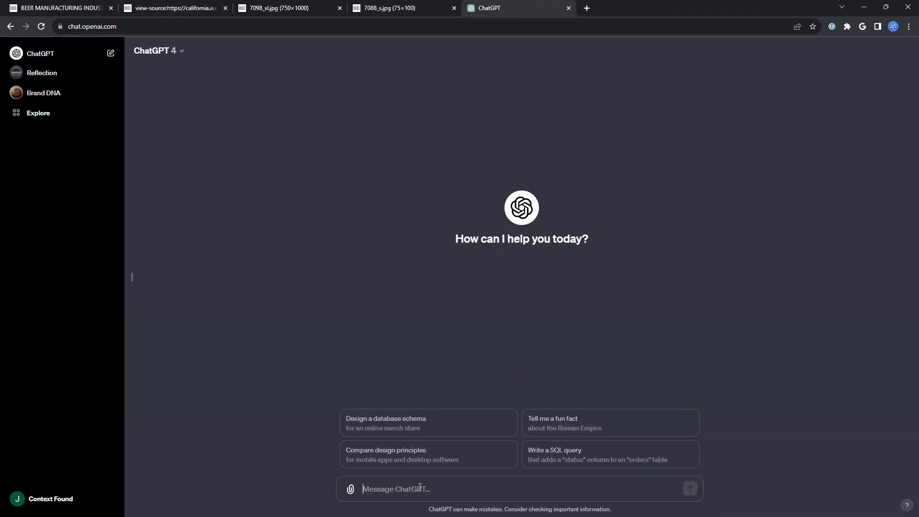
- Send ChatGPT the prepared question with the copied thumbnail HTML pasted below it
key("ctrl+v")
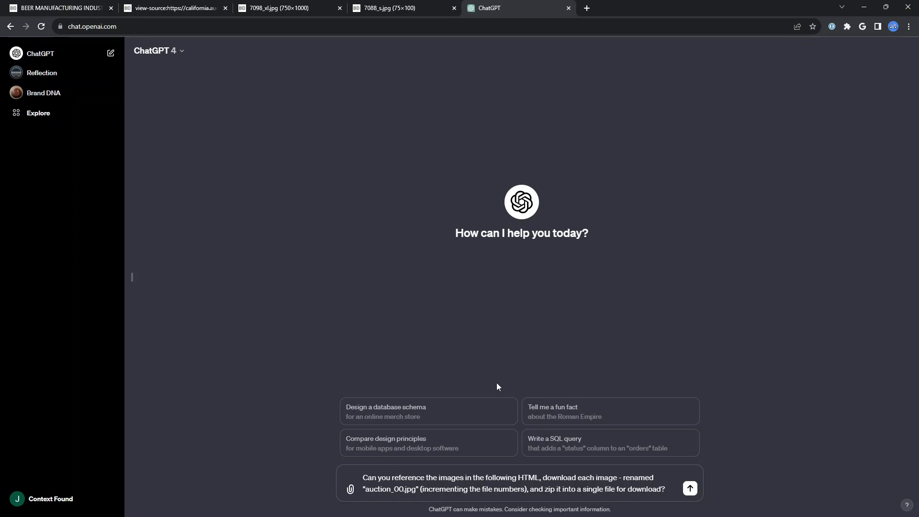
key("shift+Return")
key("ctrl+v")
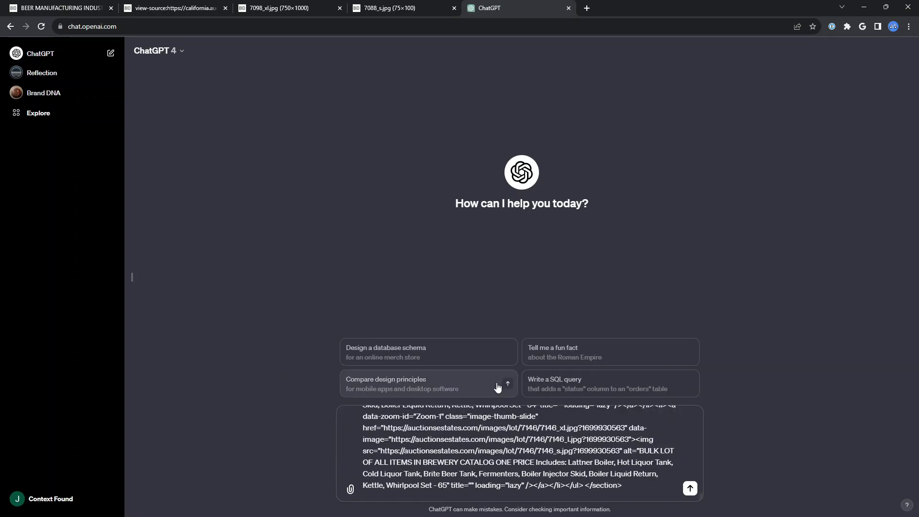
left_click(692, 489)
- Read through ChatGPT's four-step manual download-and-rename reply
scroll(723, 315, "down", 20)
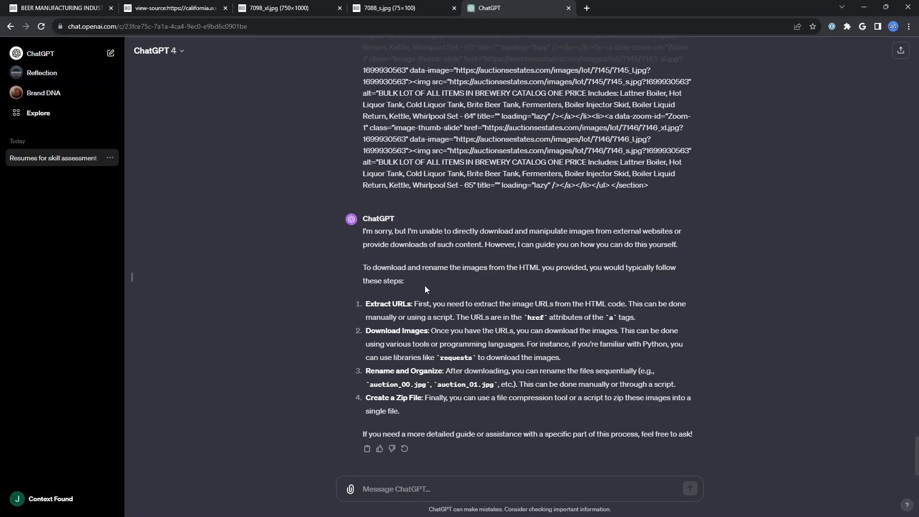
left_click_drag(386, 244, 541, 424)
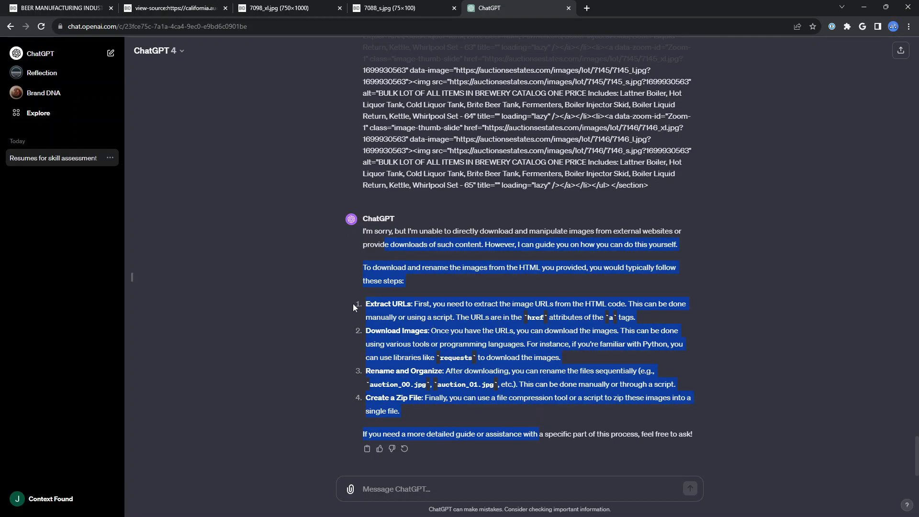
left_click_drag(363, 232, 677, 268)
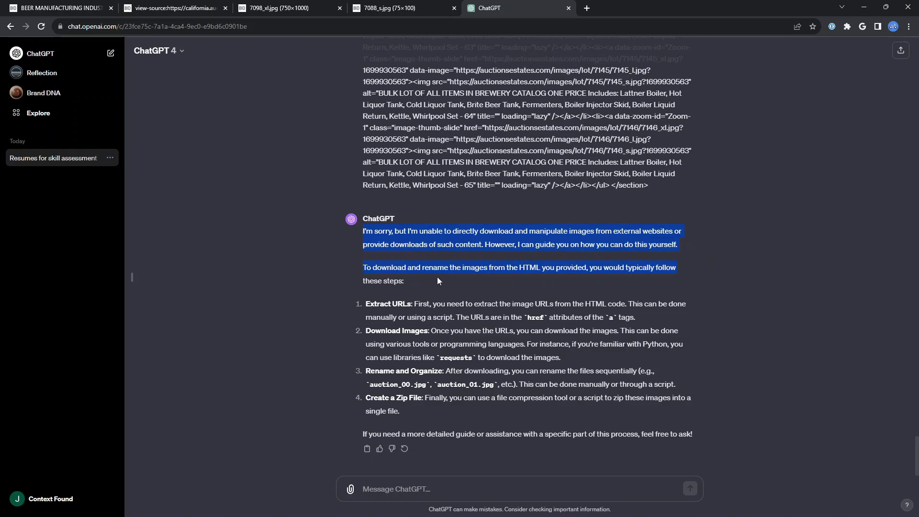
left_click(380, 232)
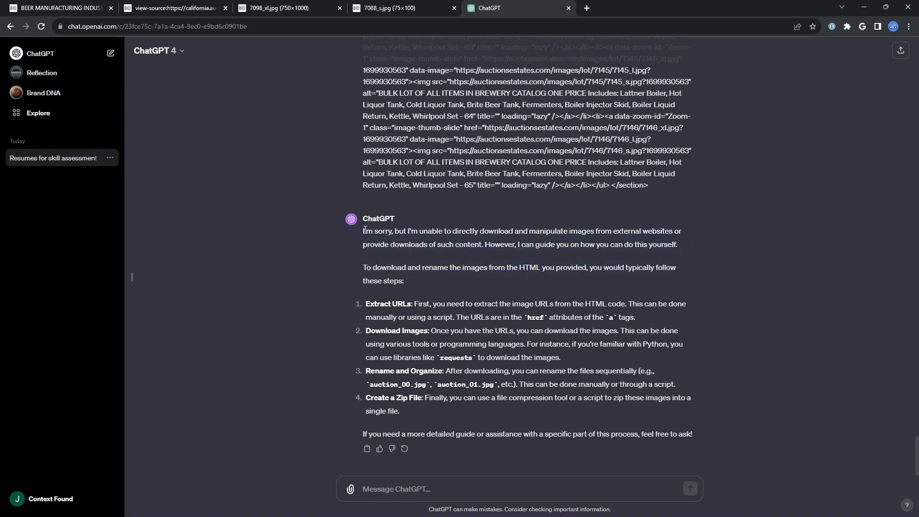
left_click_drag(364, 231, 487, 305)
- Ask for a locally runnable script and review the Python reply that downloads and zips the images
type("Can you write a script that has the requested functionality so I can run it locally myself?")
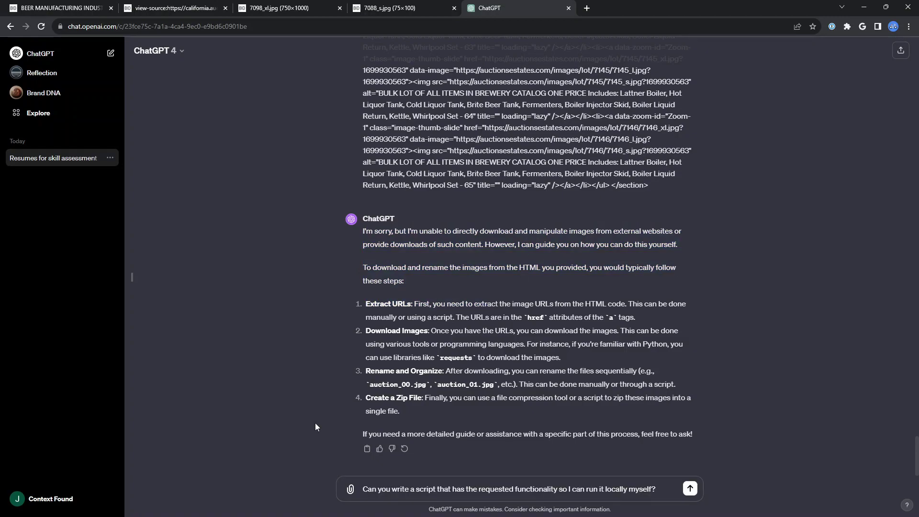
key("Return")
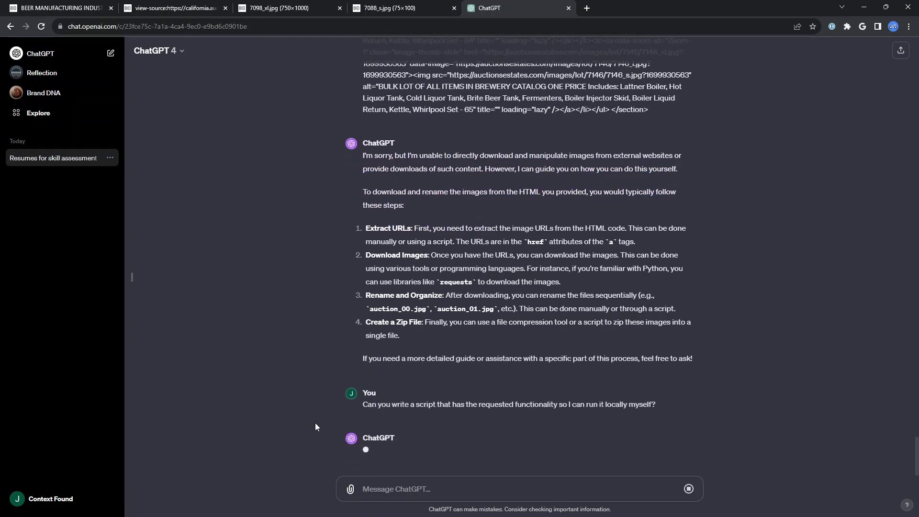
scroll(430, 210, "down", 8)
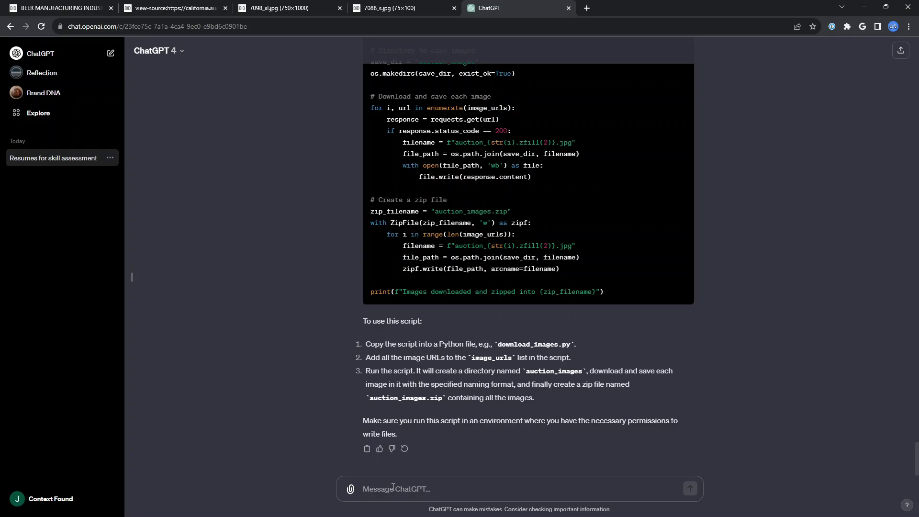
- Request a version without zipping that asks for a folder name, then scroll to the reply's start
key("ctrl+v")
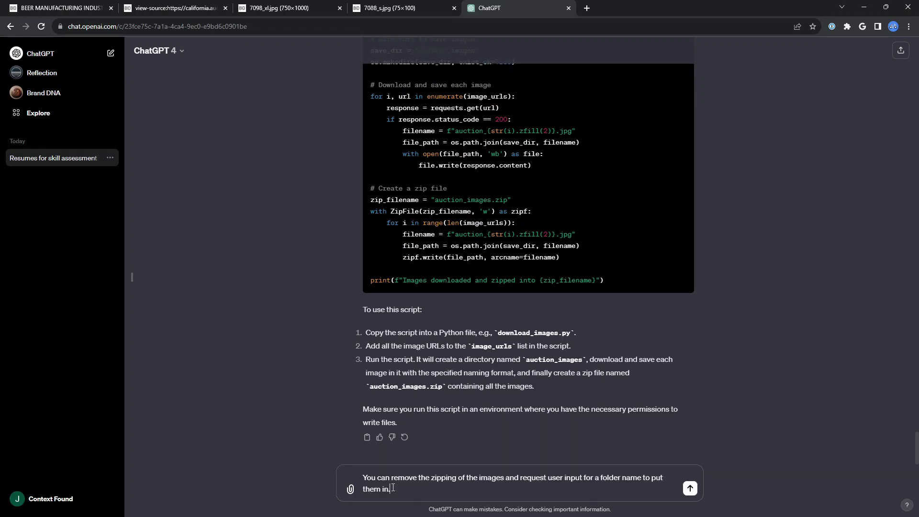
key("Return")
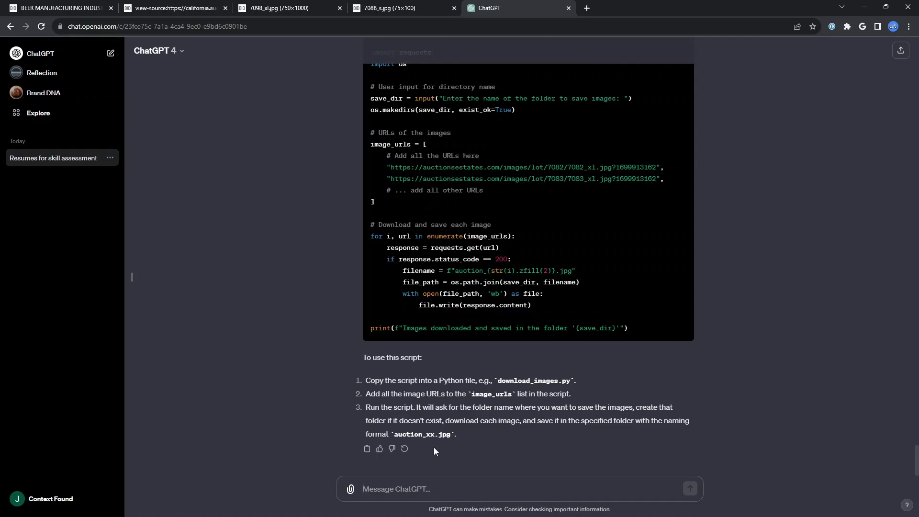
scroll(434, 447, "up", 2)
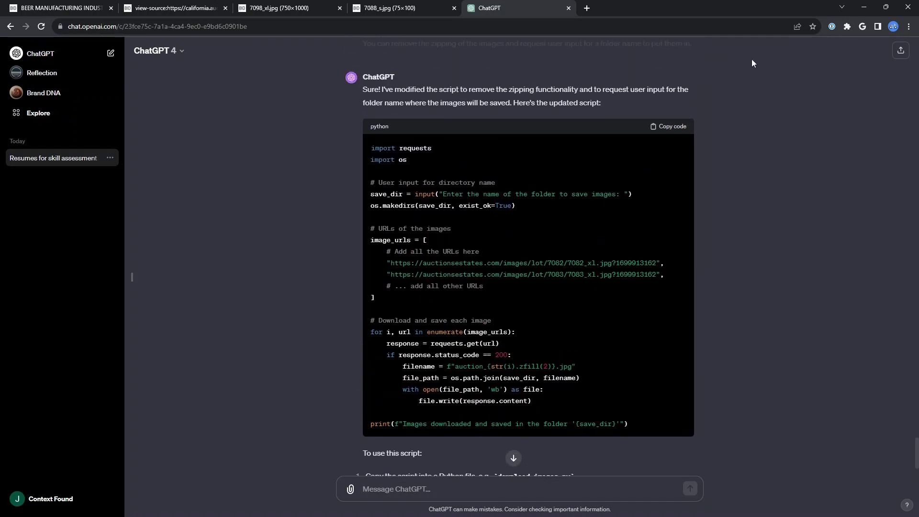
- Copy the revised script into Notepad's download_photos.py and select the placeholder comment and two sample URLs
left_click(672, 128)
key("alt+Tab")
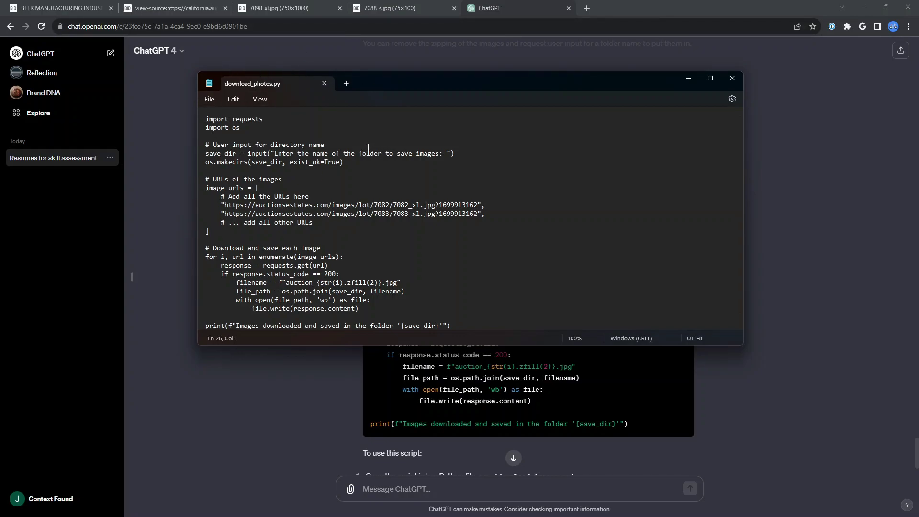
left_click_drag(221, 197, 313, 222)
left_click(281, 216)
left_click_drag(220, 196, 481, 213)
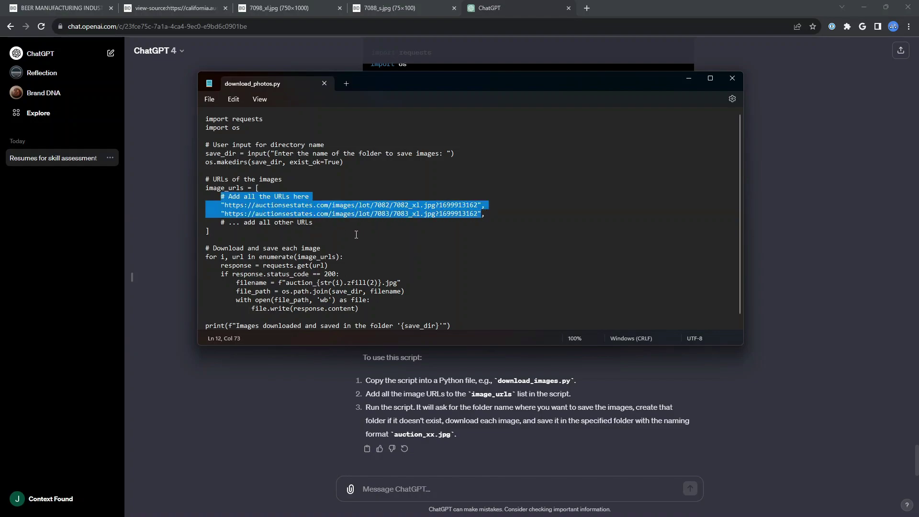
- Ask ChatGPT for the XL photo URL list for lots 7082–7146 and continue the truncated answer
left_click(421, 424)
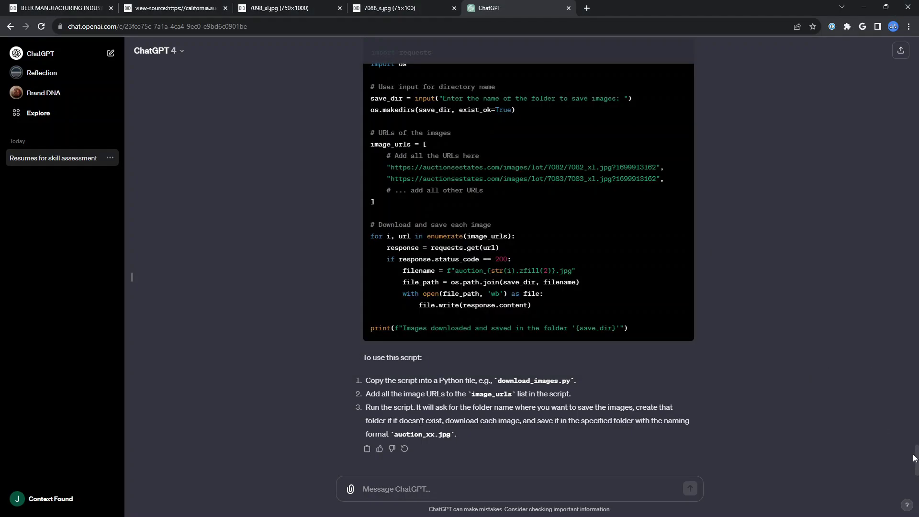
left_click_drag(916, 457, 916, 256)
scroll(513, 458, "down", 20)
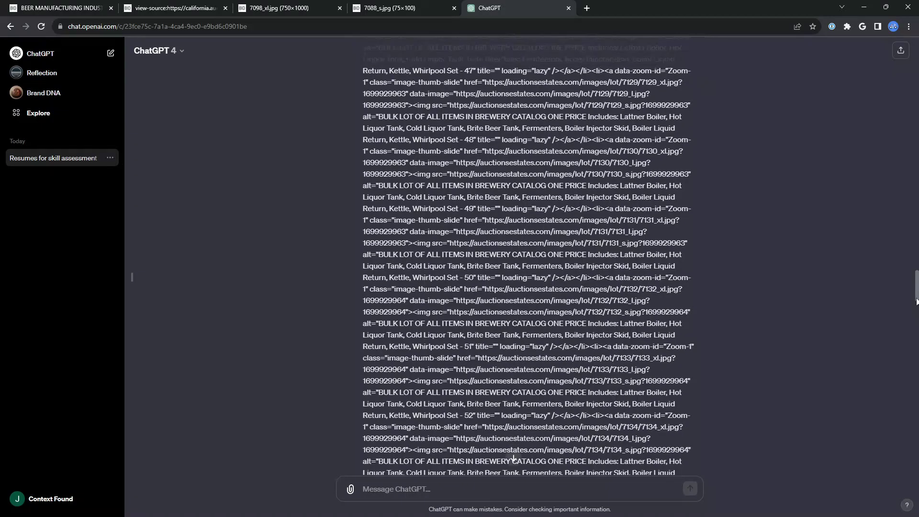
left_click(377, 492)
key("ctrl+v")
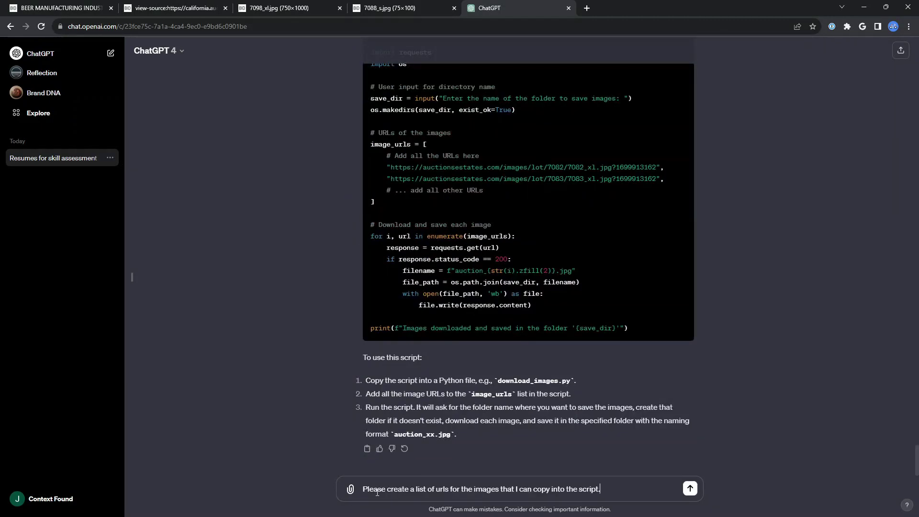
key("Return")
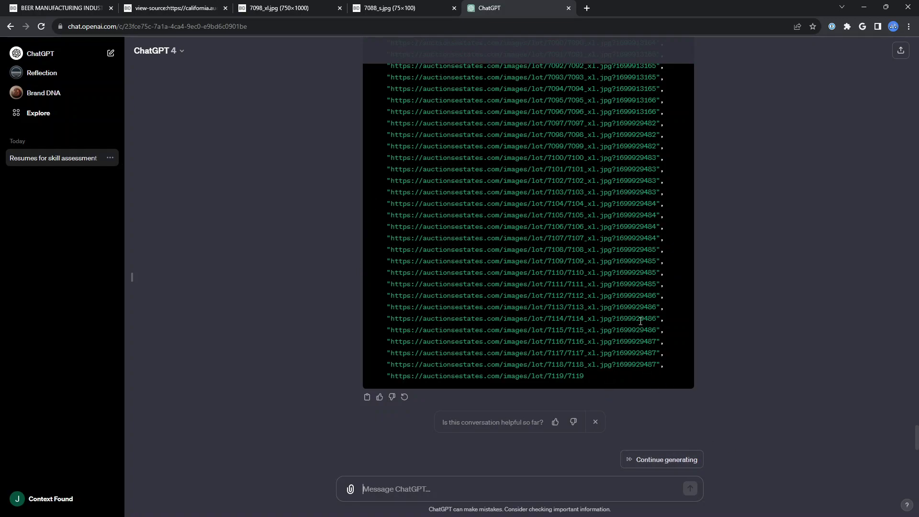
left_click(664, 462)
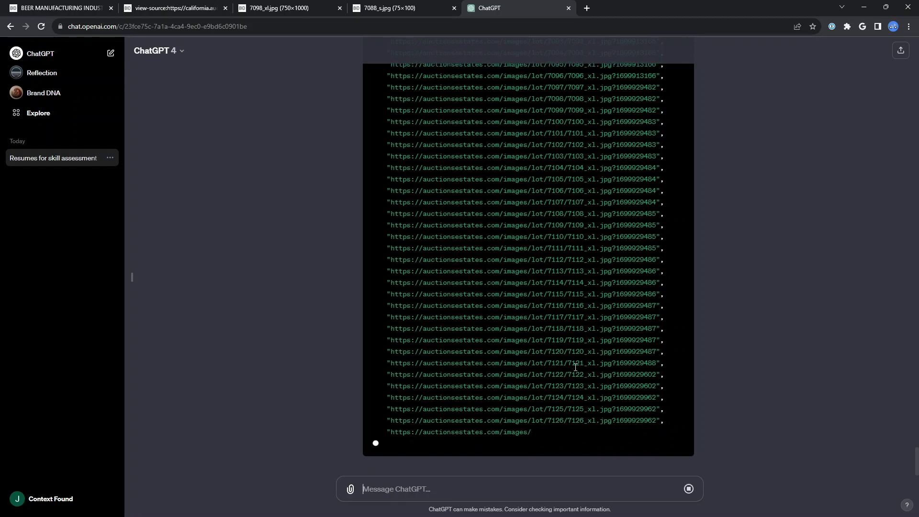
- Copy the full image_urls list and paste it over the placeholder lines in download_photos.py
scroll(576, 367, "up", 15)
scroll(573, 363, "down", 14)
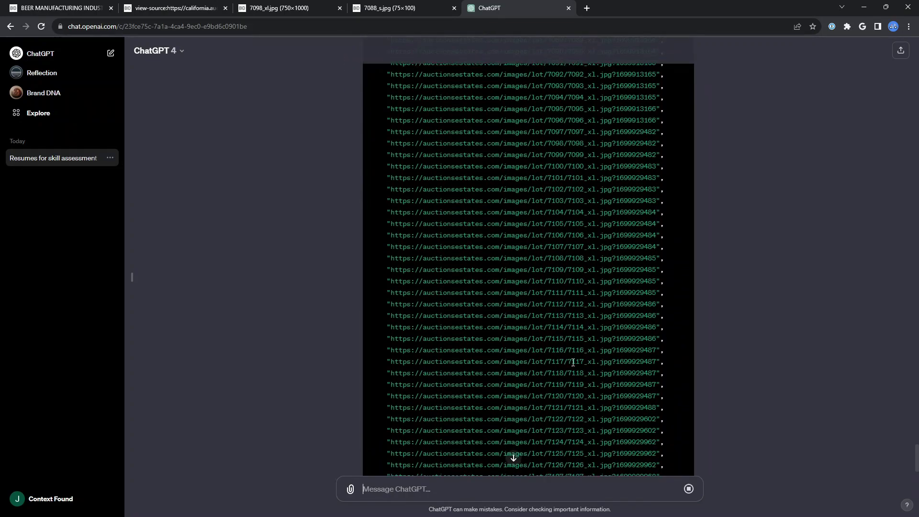
scroll(286, 272, "up", 7)
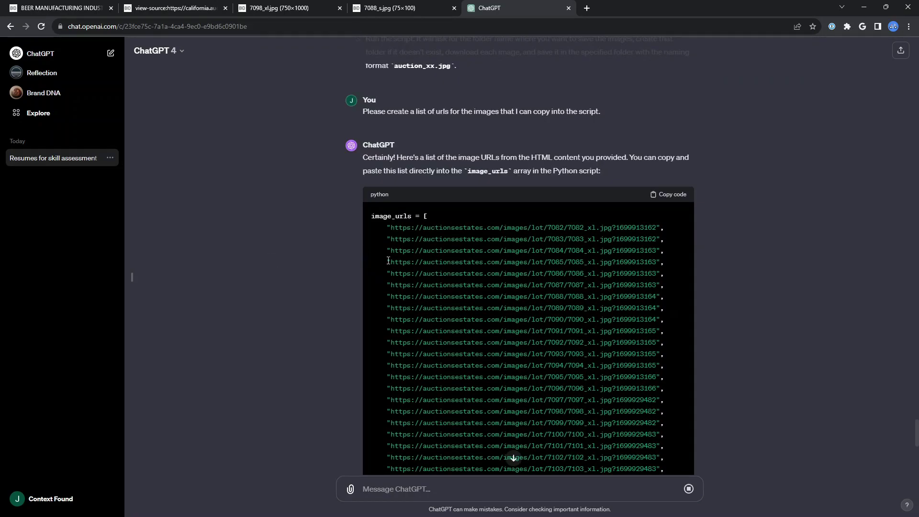
left_click_drag(385, 227, 678, 331)
left_click(327, 261)
left_click(661, 195)
key("alt+Tab")
key("ctrl+v")
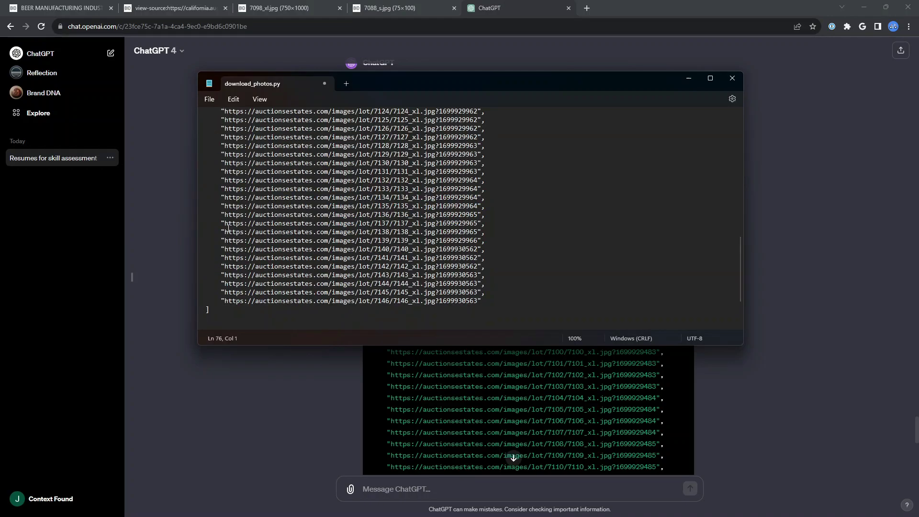
- Recheck the earlier URL request in the chat, then return to download_photos.py in C:\Python Scripts
key("alt+Tab")
scroll(403, 182, "up", 3)
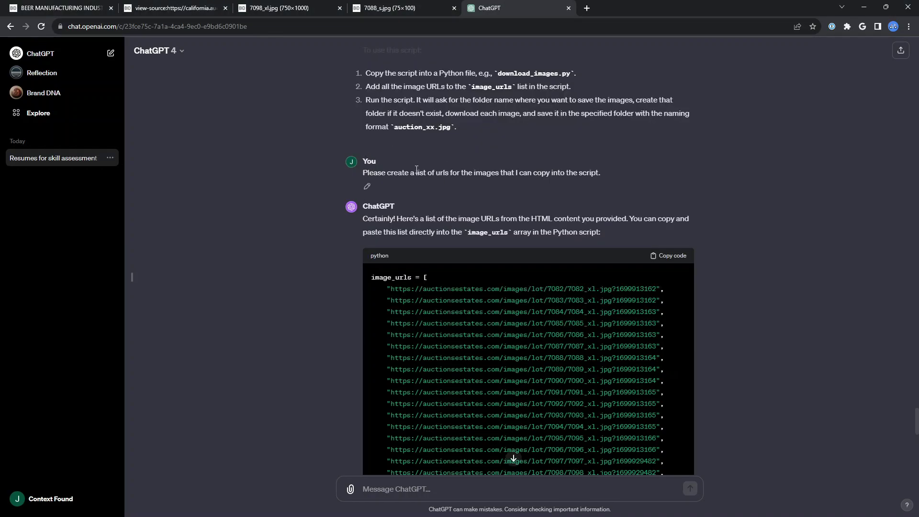
left_click_drag(599, 173, 602, 174)
scroll(519, 221, "down", 4)
scroll(518, 221, "down", 10)
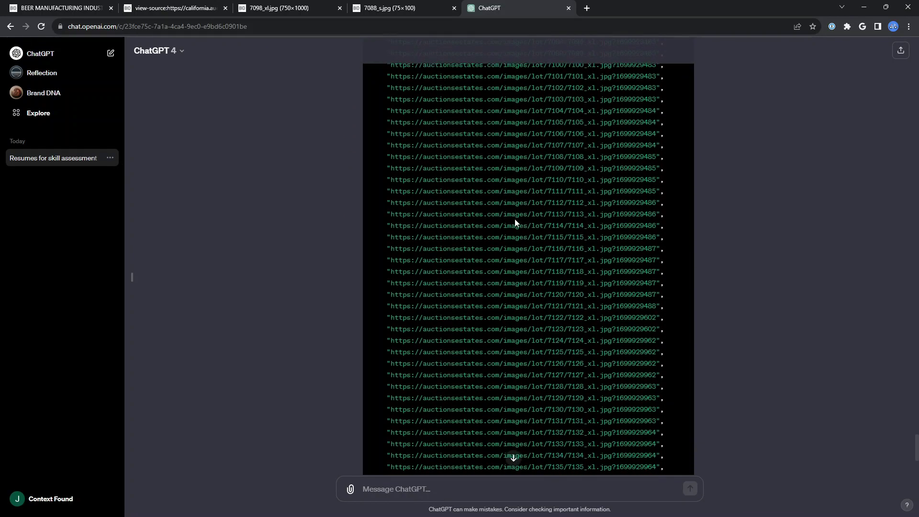
scroll(486, 240, "up", 9)
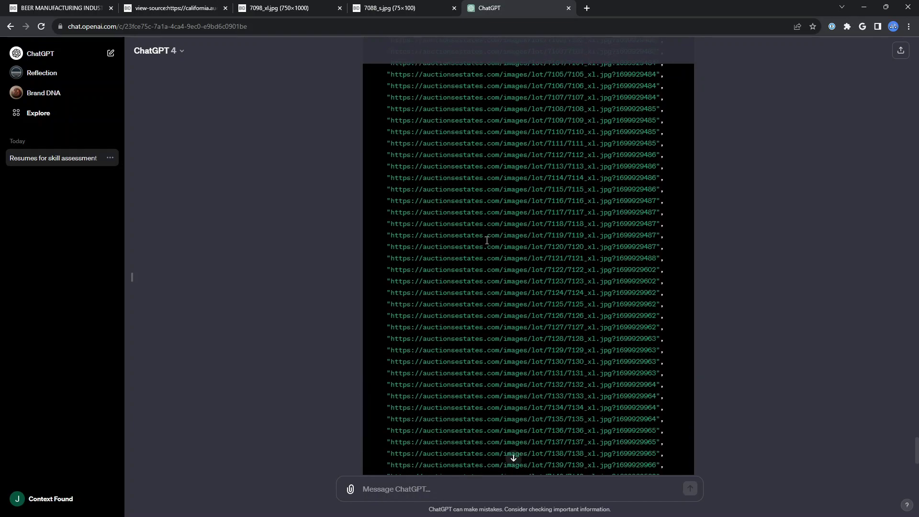
scroll(495, 234, "up", 3)
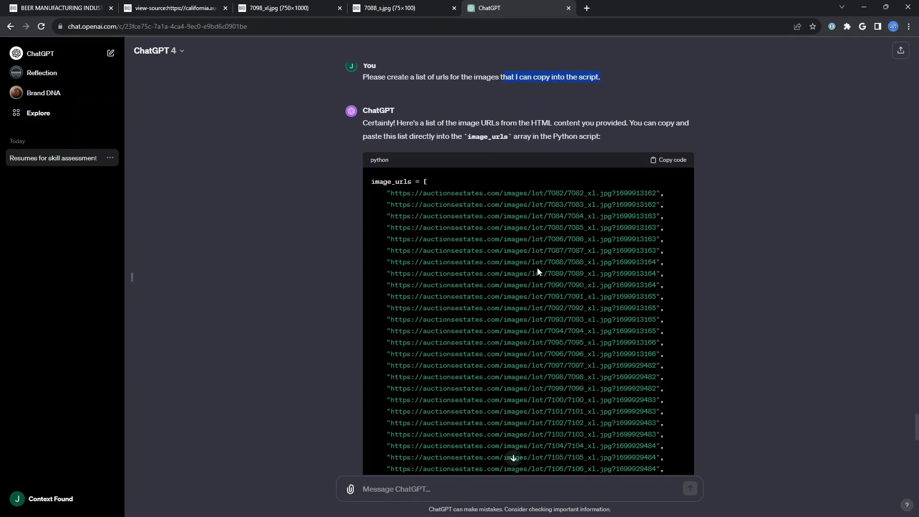
scroll(538, 268, "down", 12)
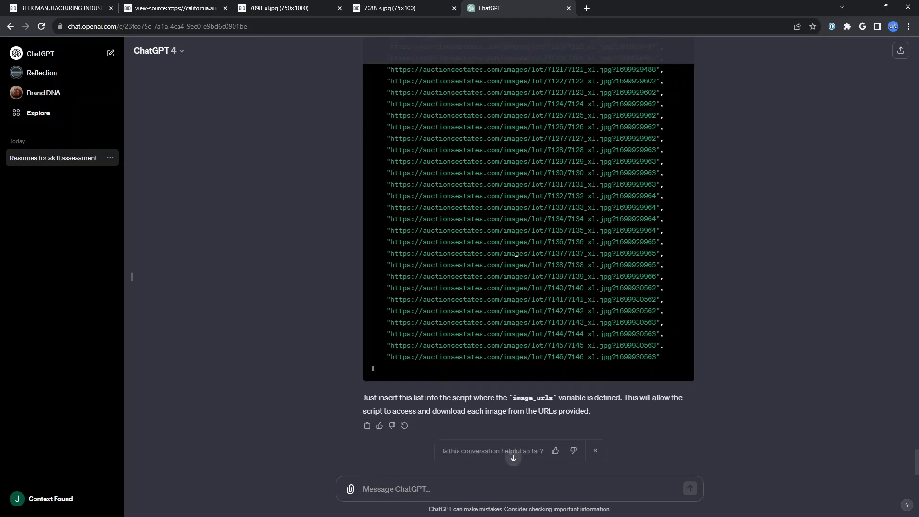
key("alt+Tab")
left_click(209, 99)
- Run download_photos.py from the Python Scripts folder with Python
left_click(412, 125)
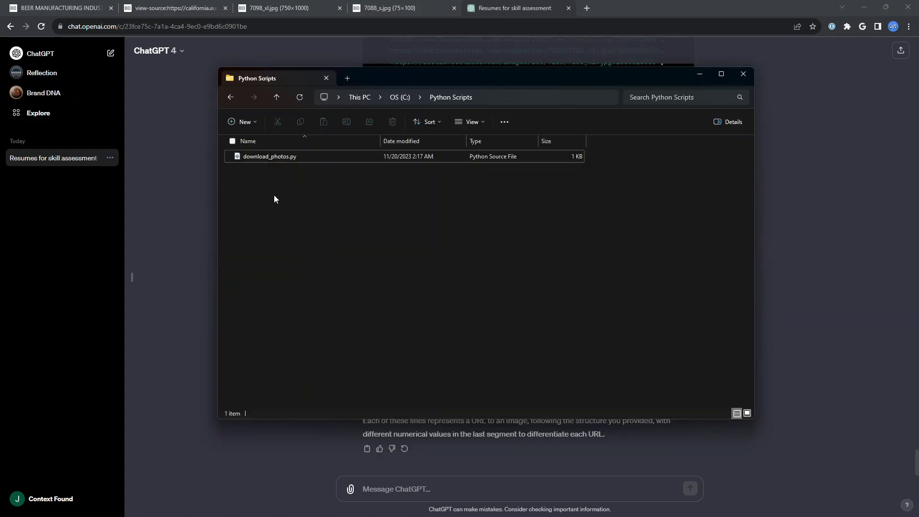
left_click(268, 157)
right_click(268, 157)
mouse_move(403, 208)
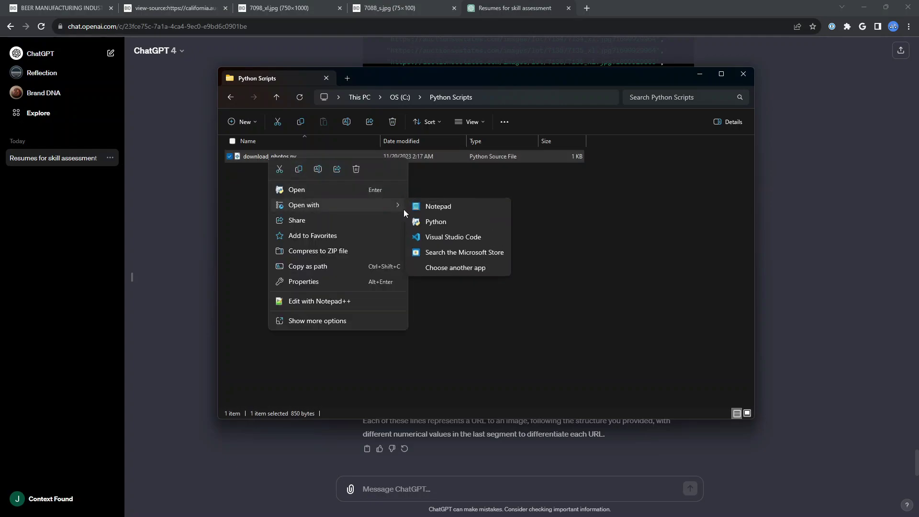
left_click(441, 223)
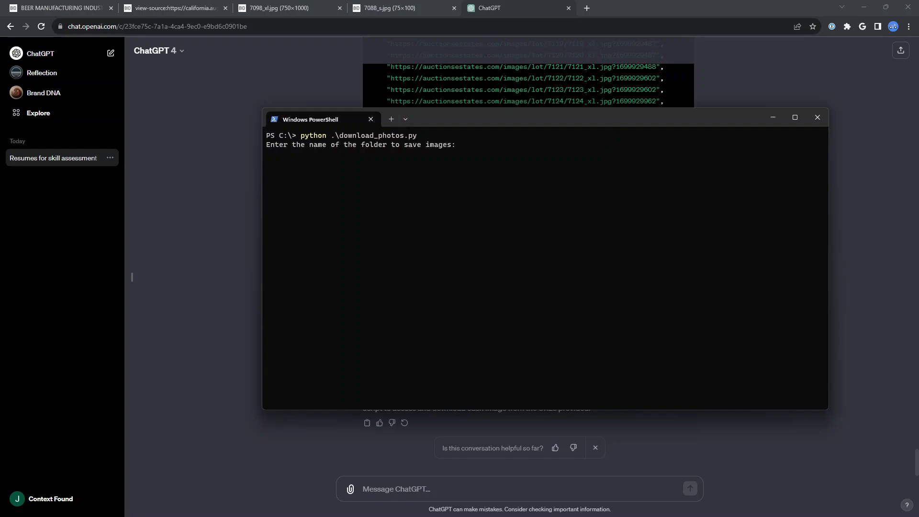
- Enter auction_photos as the save folder and change into it with cd
key("ctrl+v")
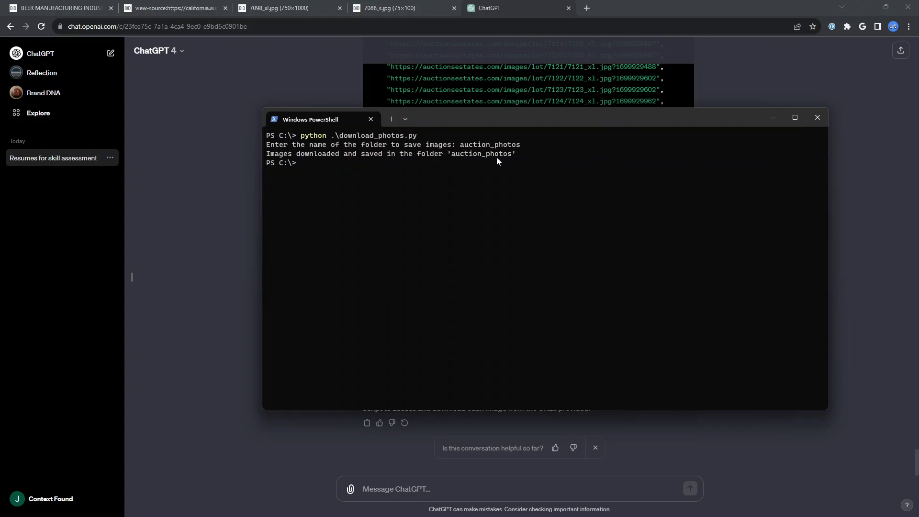
type("cd .\\auction_photos\\")
key("Return")
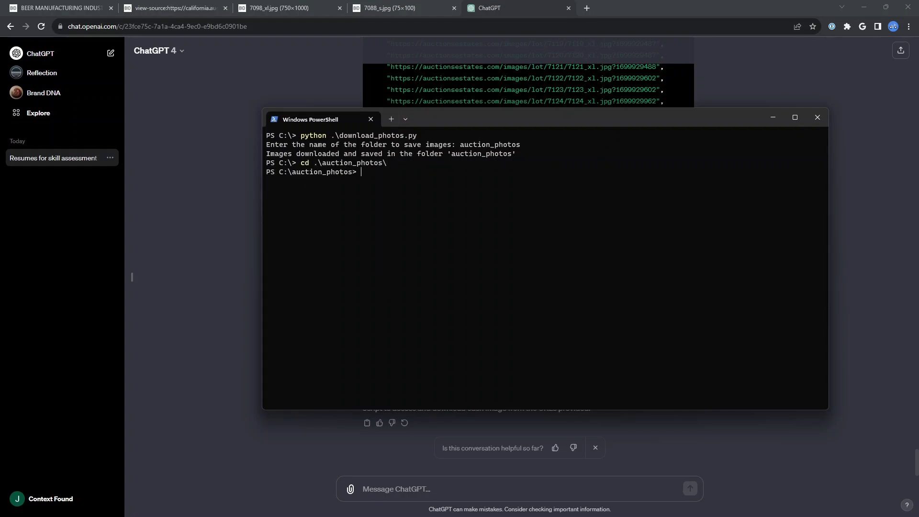
- List the downloaded files up to auction_64.jpg and view the folder in File Explorer
type("ls")
key("Return")
scroll(507, 322, "up", 15)
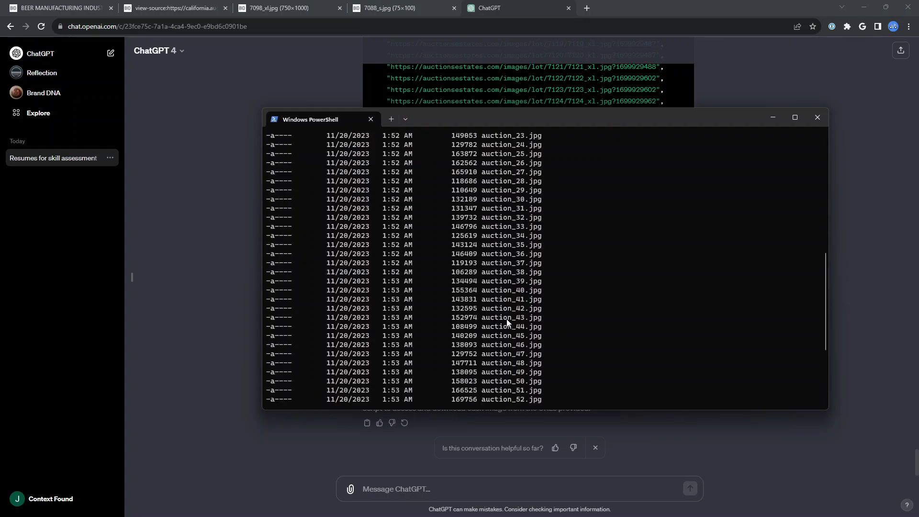
scroll(496, 301, "down", 4)
scroll(496, 301, "down", 10)
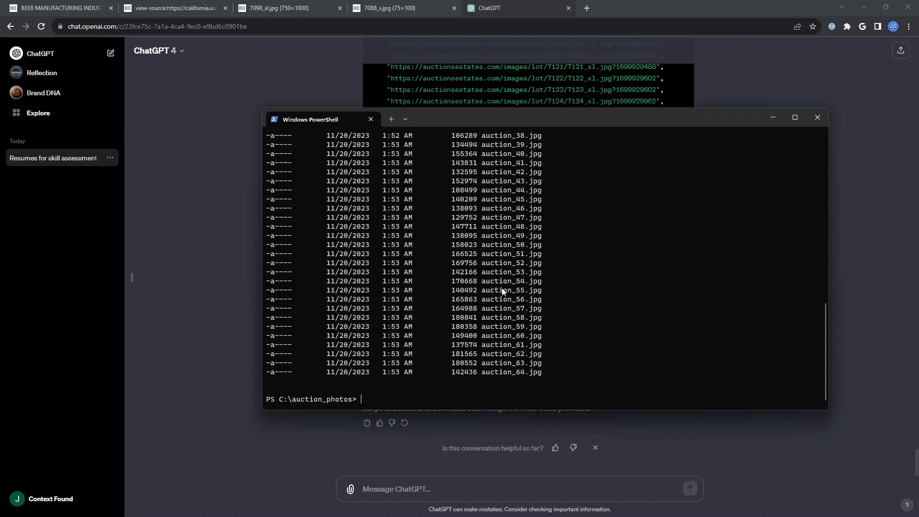
key("alt+Tab")
- Open the auction_photos images in Photos from auction_00.jpg and page forward through them
scroll(286, 222, "down", 3)
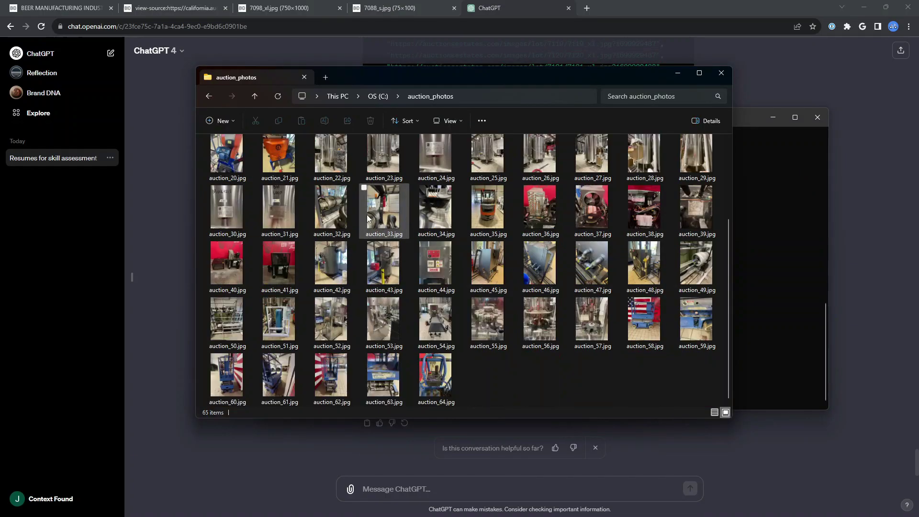
scroll(378, 230, "up", 3)
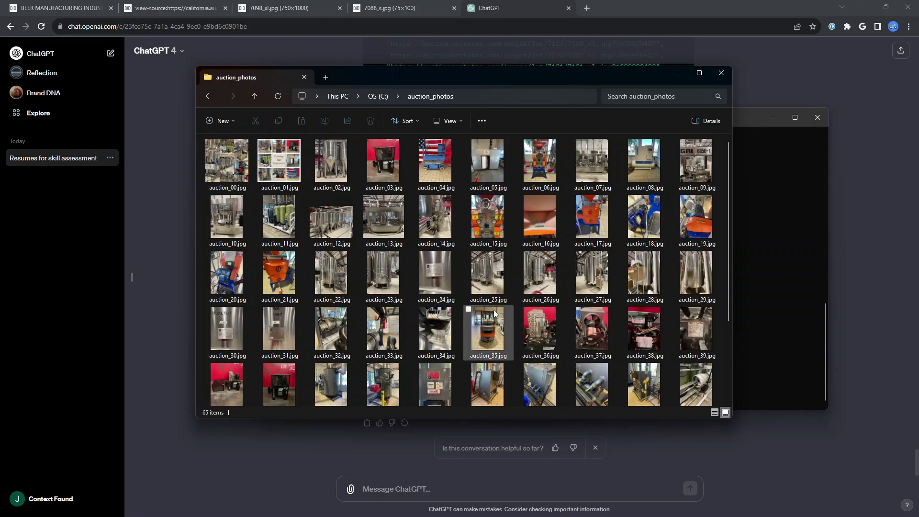
scroll(498, 306, "down", 2)
left_click(439, 379)
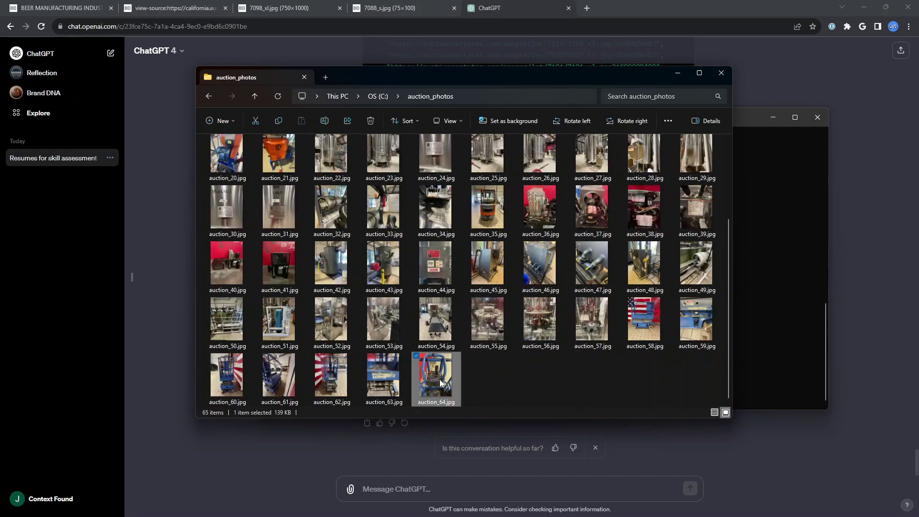
key("Home")
key("Return")
key("Right")
key("Right")
key("Right")
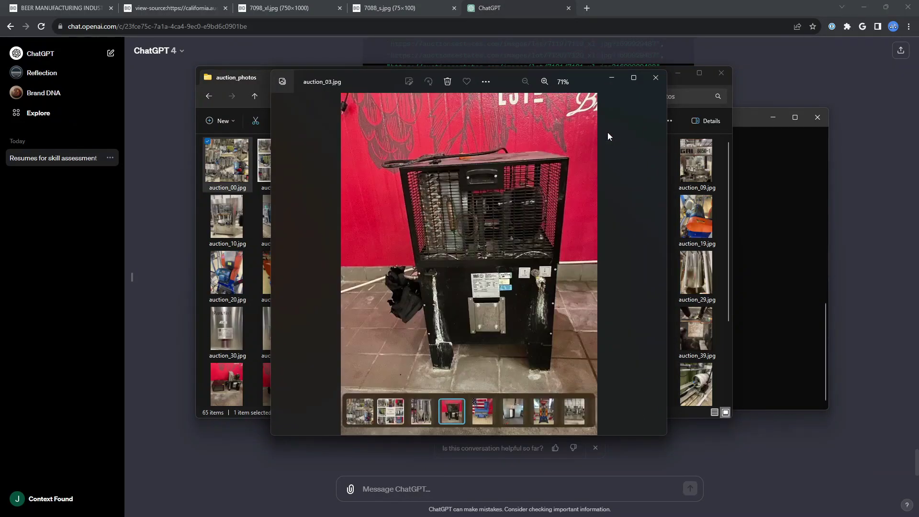
key("Right")
key("Right")
key("Right")
key("Right")
key("Right")
key("Right")
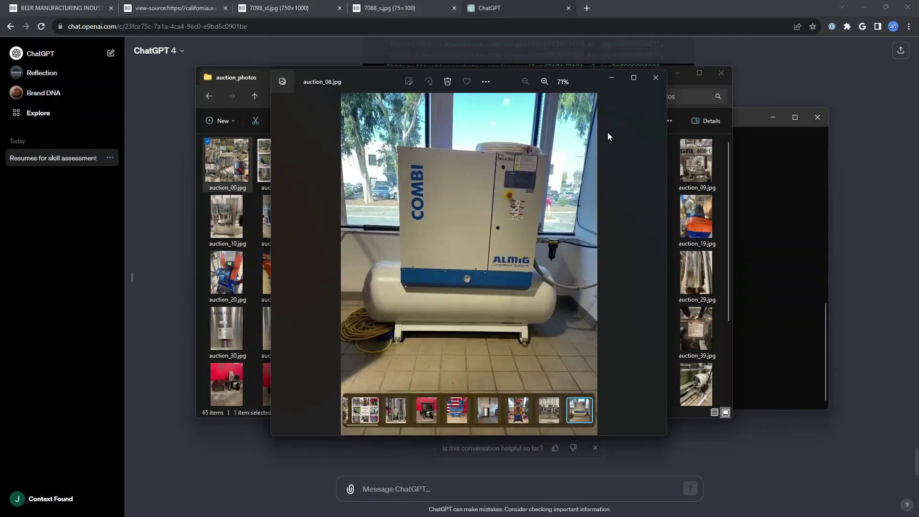
key("Right")
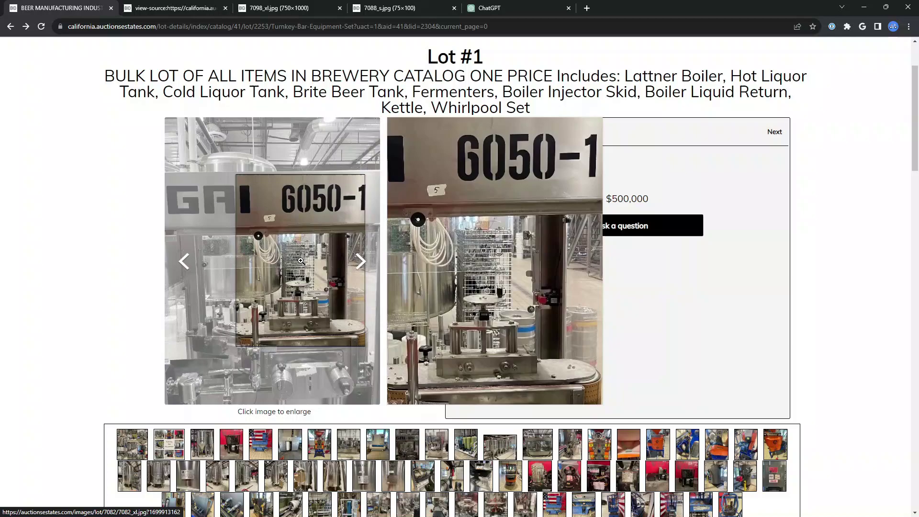
- Page back through a few earlier photos, then close the photo viewer
left_click(490, 8)
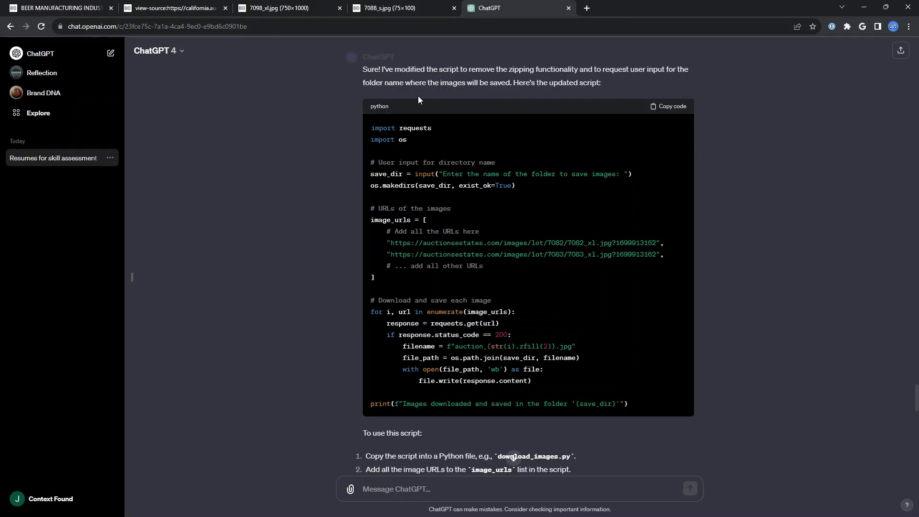
key("alt+Tab")
key("Left")
key("Left")
key("Left")
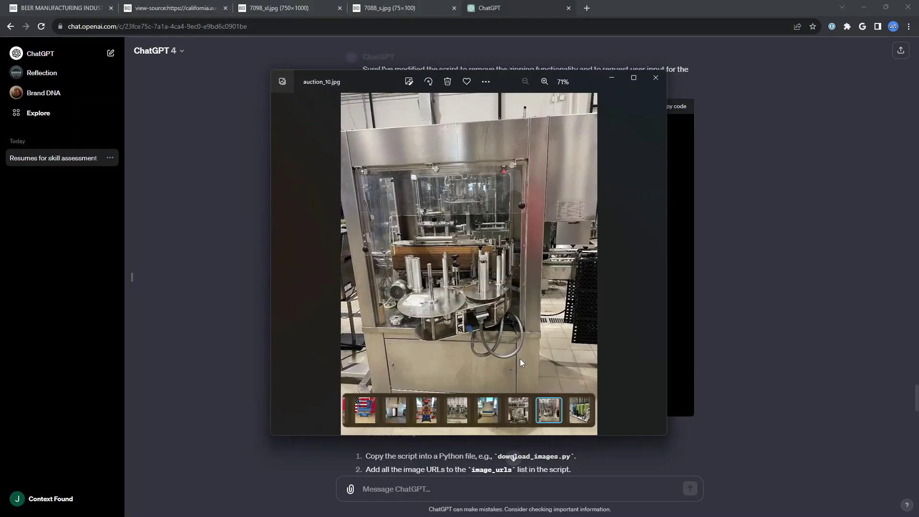
key("Left")
key("Left")
key("Left")
key("Left")
key("Left")
key("Left")
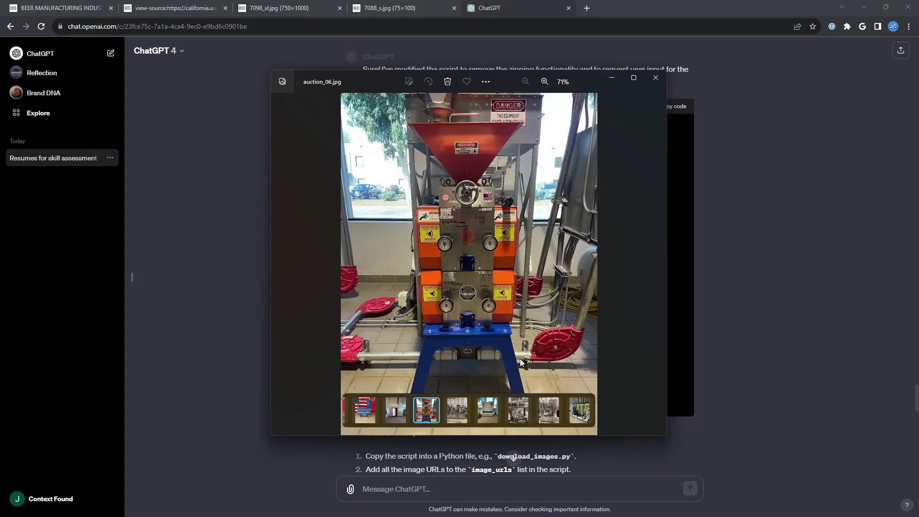
key("alt+Tab")
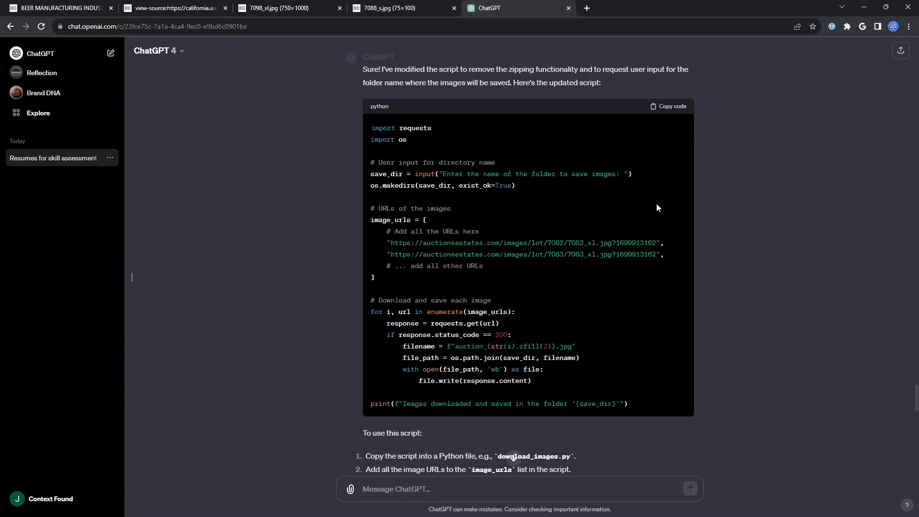
- Review the conversation's zip script and the updated folder-prompting download script
scroll(557, 263, "up", 12)
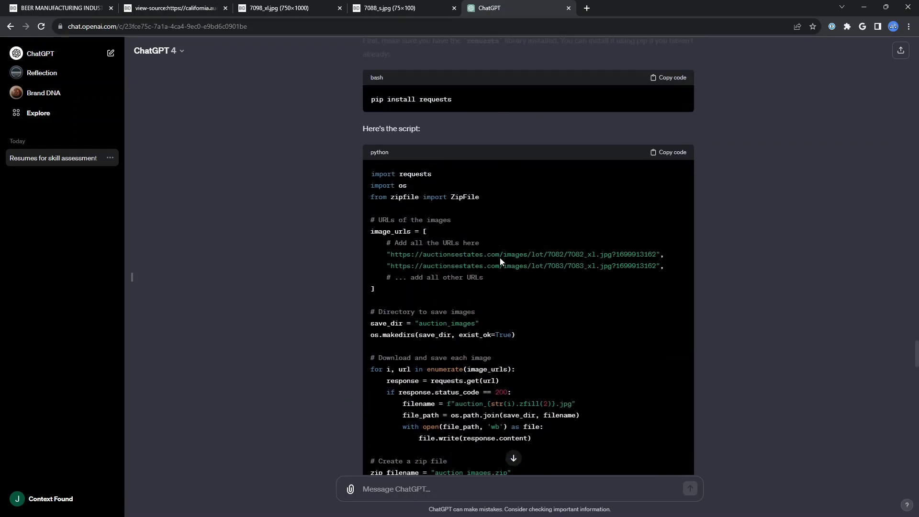
scroll(500, 257, "down", 3)
scroll(469, 287, "up", 2)
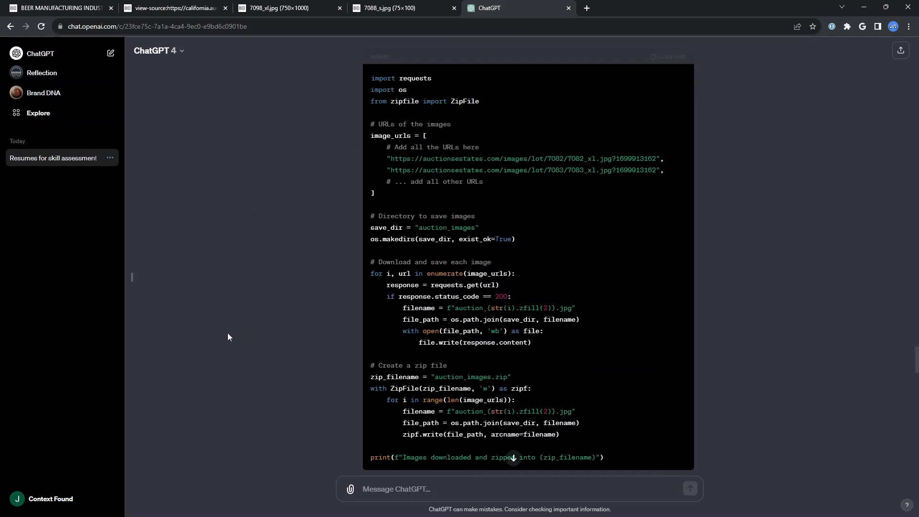
scroll(456, 250, "down", 15)
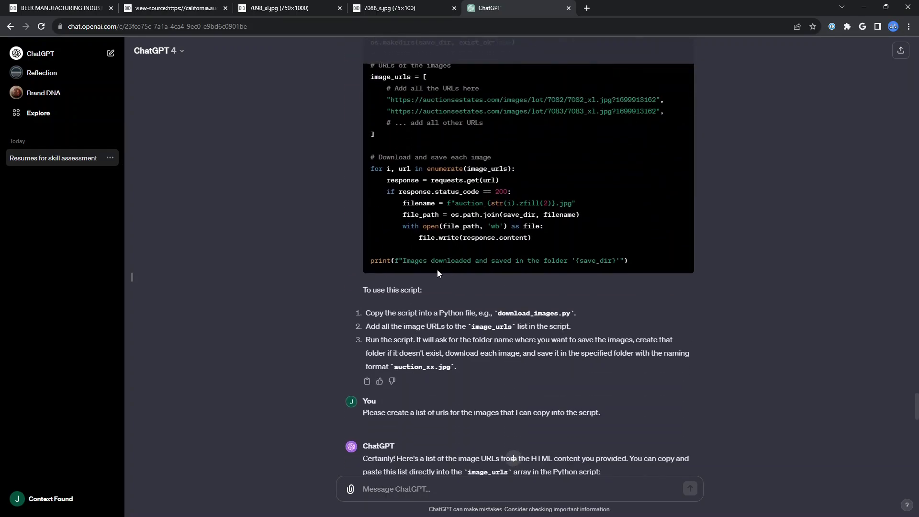
scroll(438, 269, "up", 4)
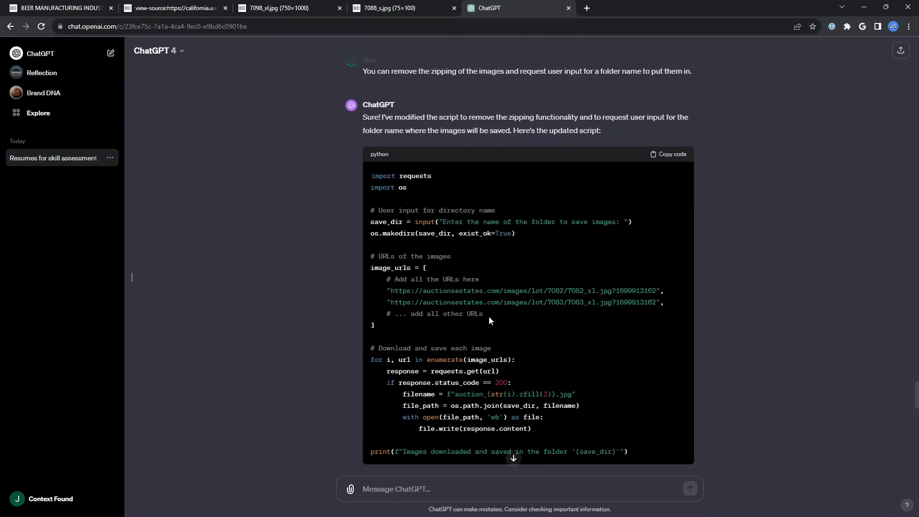
scroll(455, 295, "down", 1)
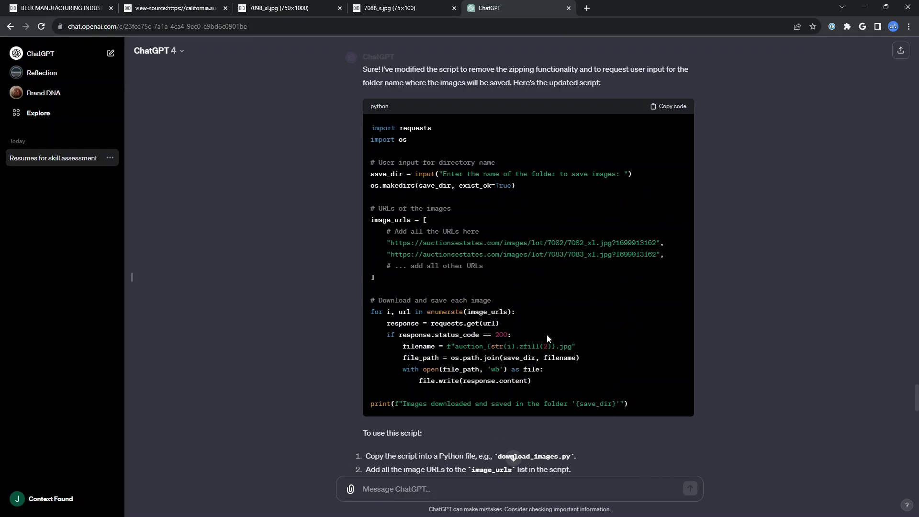
scroll(478, 282, "down", 5)
scroll(464, 291, "up", 6)
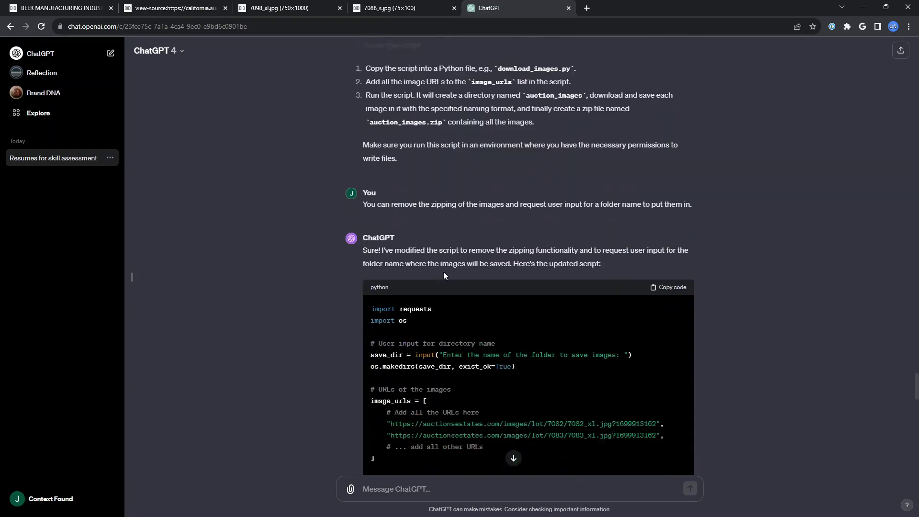
- Send the lot page HTML to the Download Images from HTML GPT
left_click(22, 114)
left_click(397, 106)
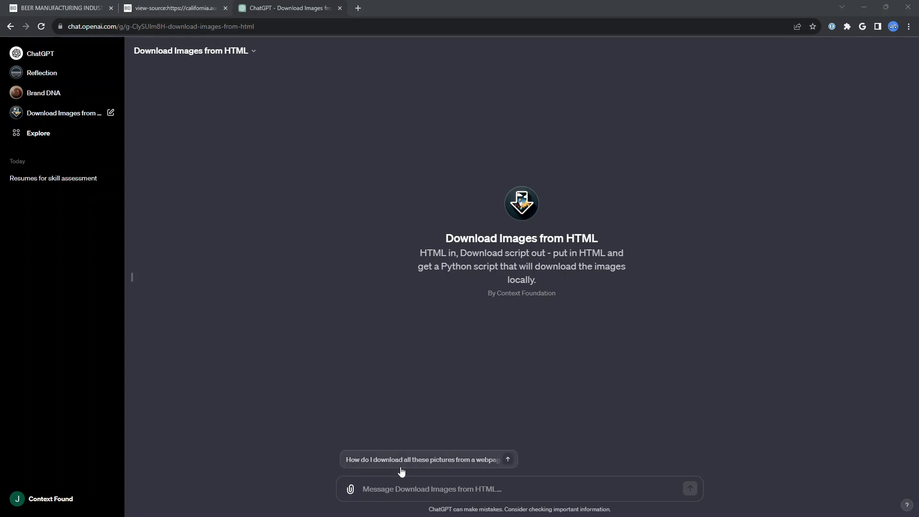
left_click(407, 488)
key("ctrl+v")
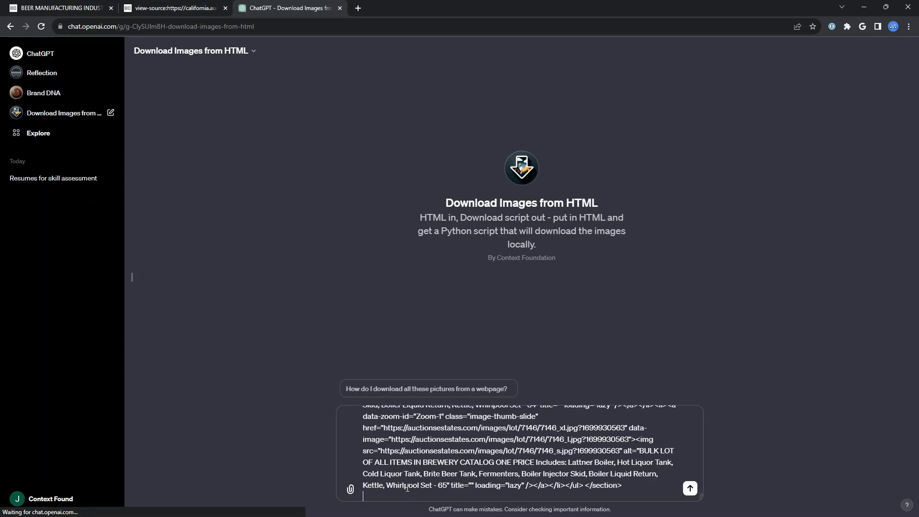
key("Return")
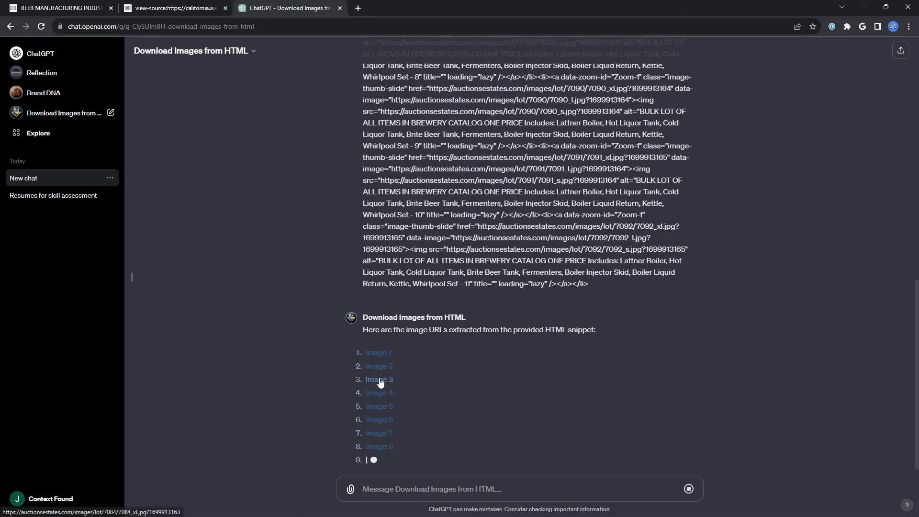
- Check the Image 3 link and review the GPT's Python download script
left_click(380, 381)
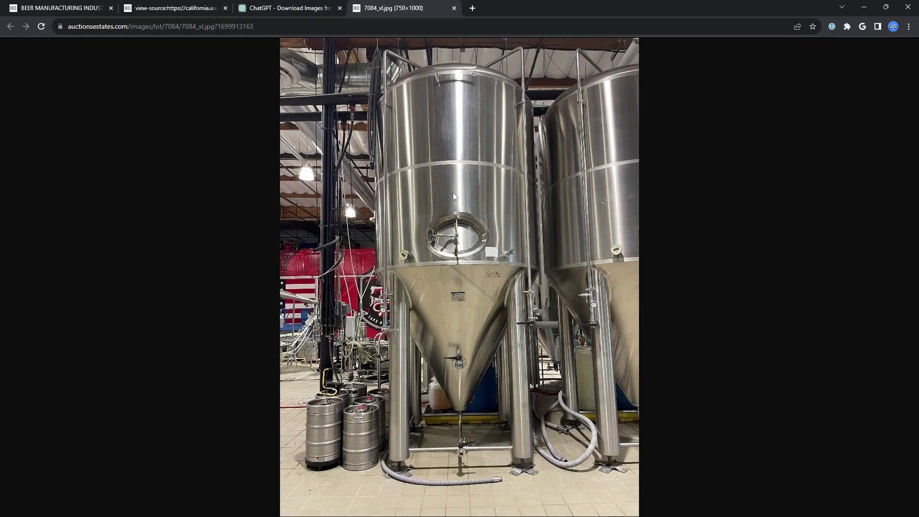
left_click(287, 8)
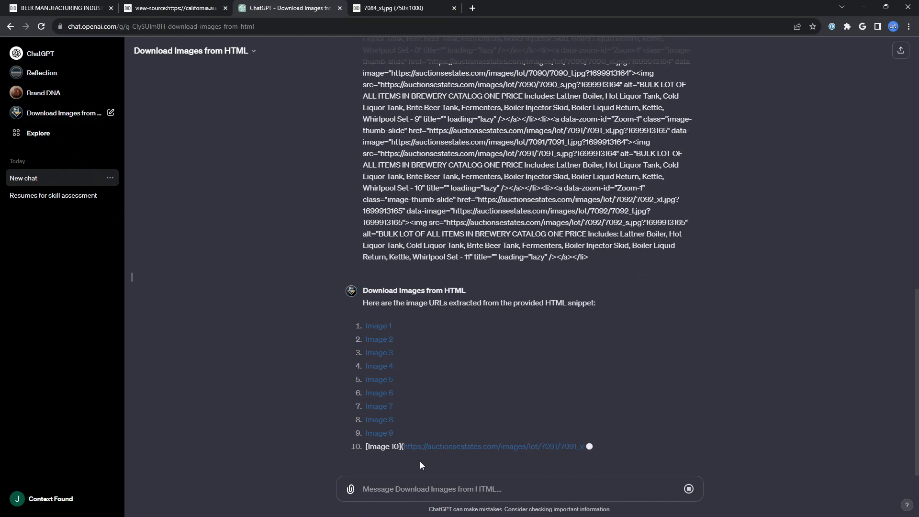
scroll(419, 282, "down", 2)
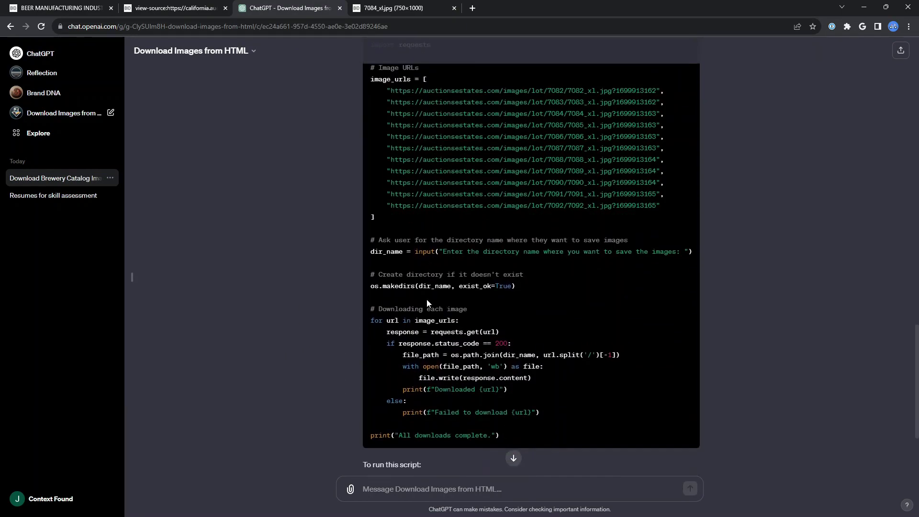
scroll(486, 295, "down", 3)
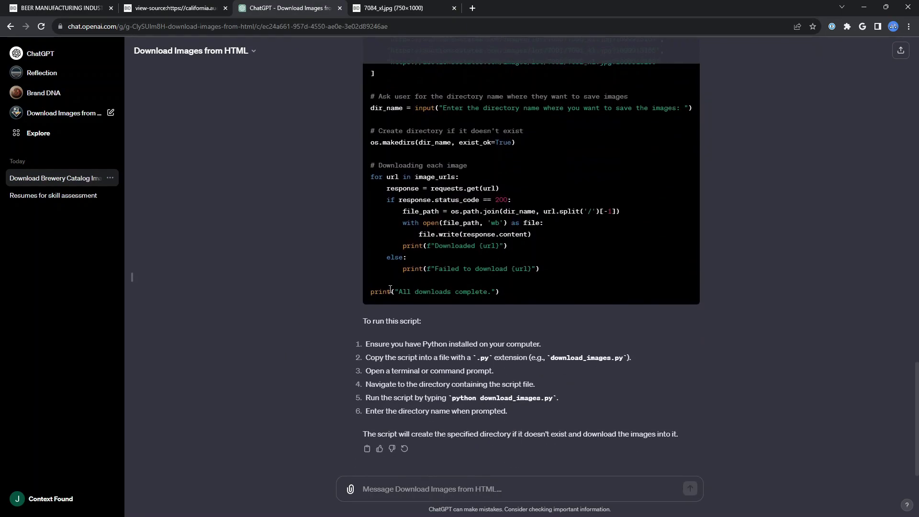
- Confirm in its settings that the Download Images from HTML GPT is Published and Public
left_click(34, 134)
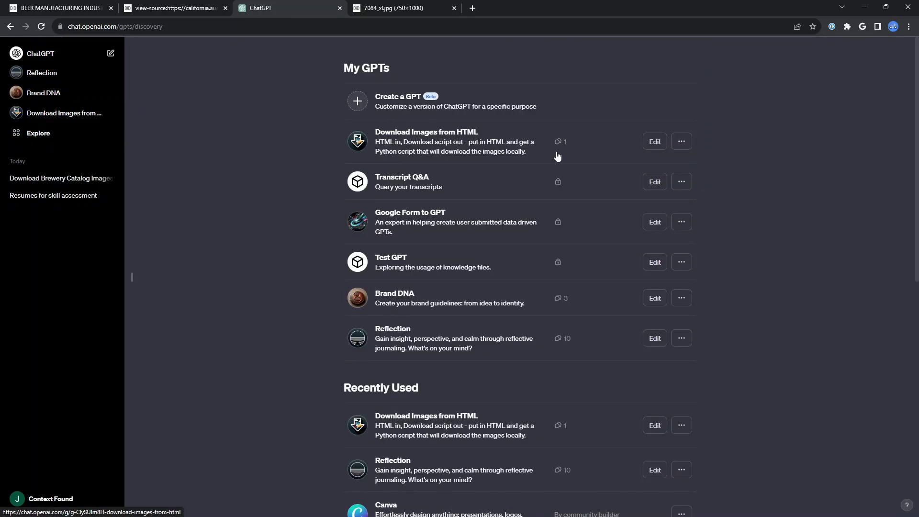
left_click(655, 141)
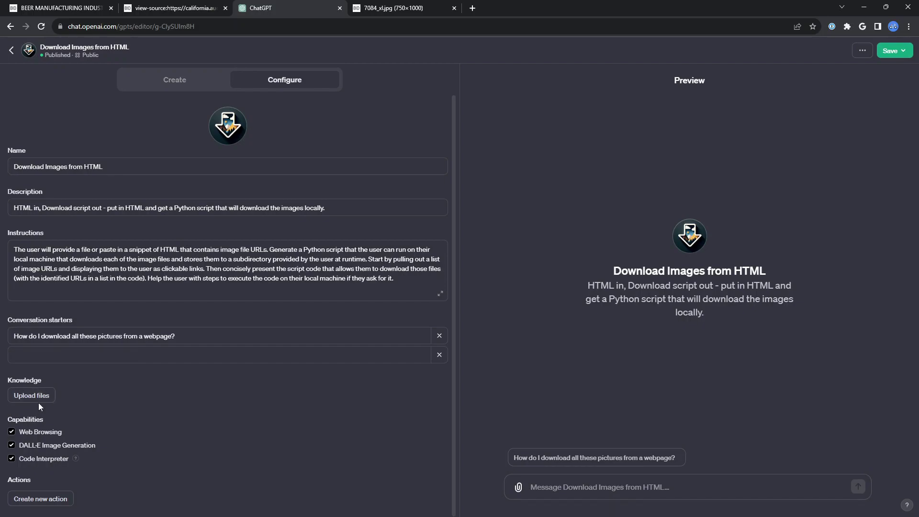
key("alt+Left")
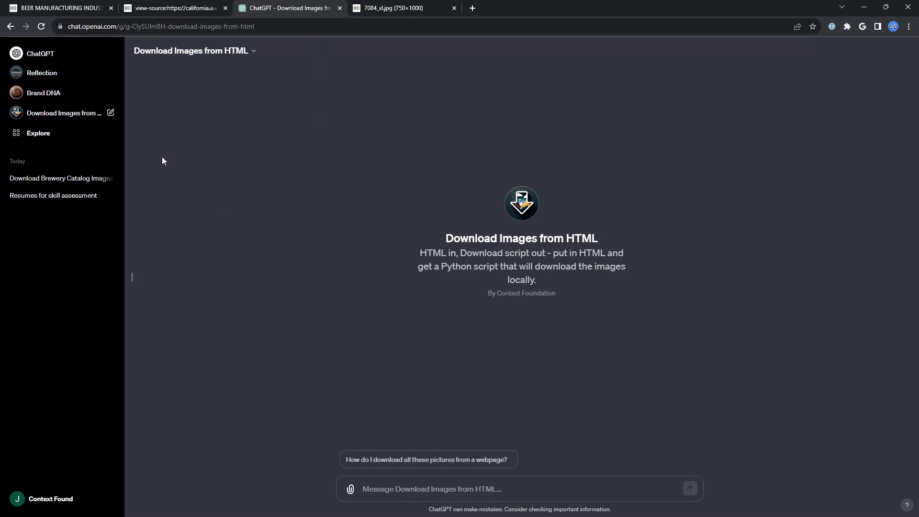
- Select the GPT page's URL and return to its chat after visiting the lot page
key("ctrl+l")
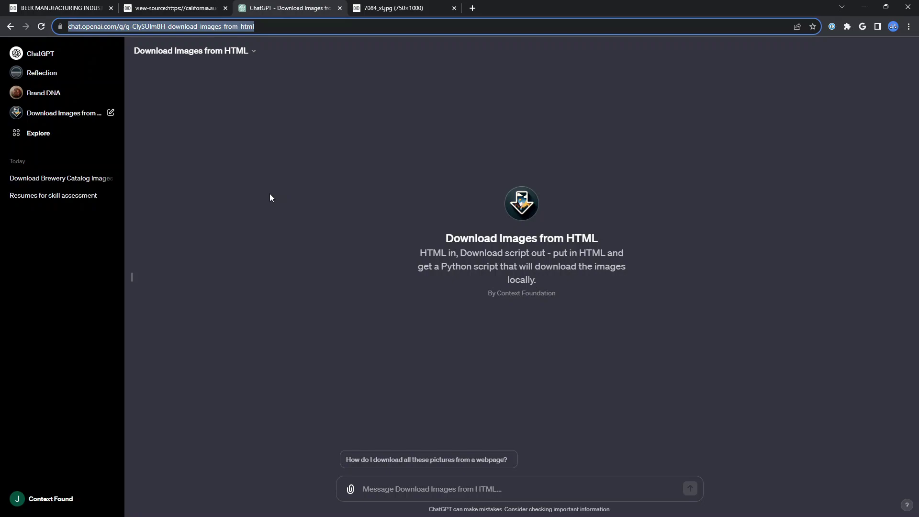
key("ctrl+1")
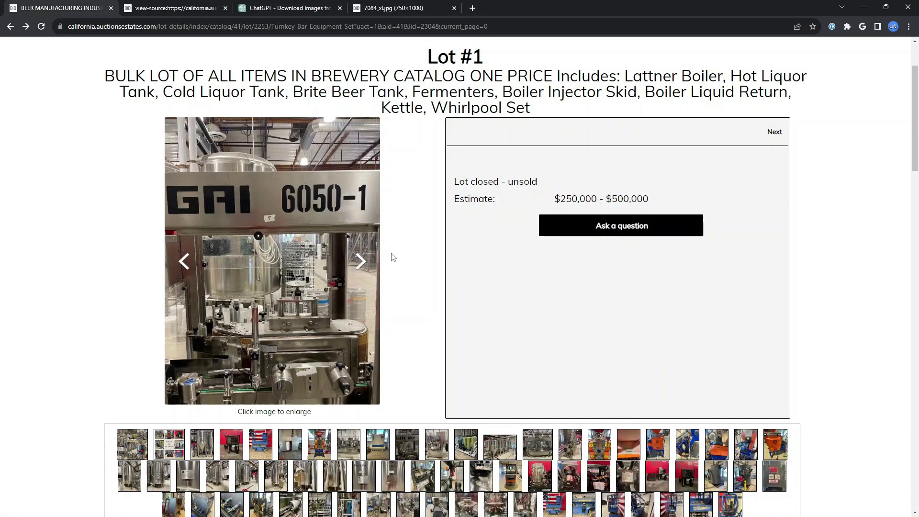
left_click(334, 15)
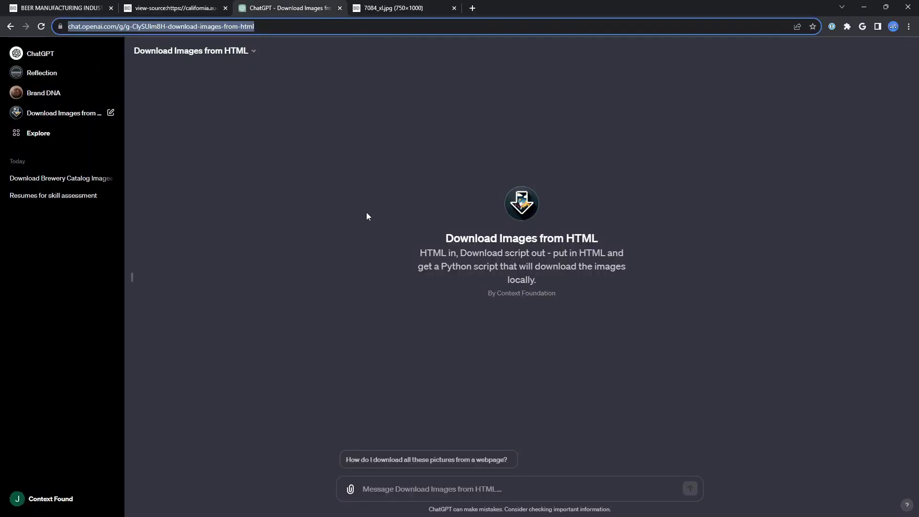